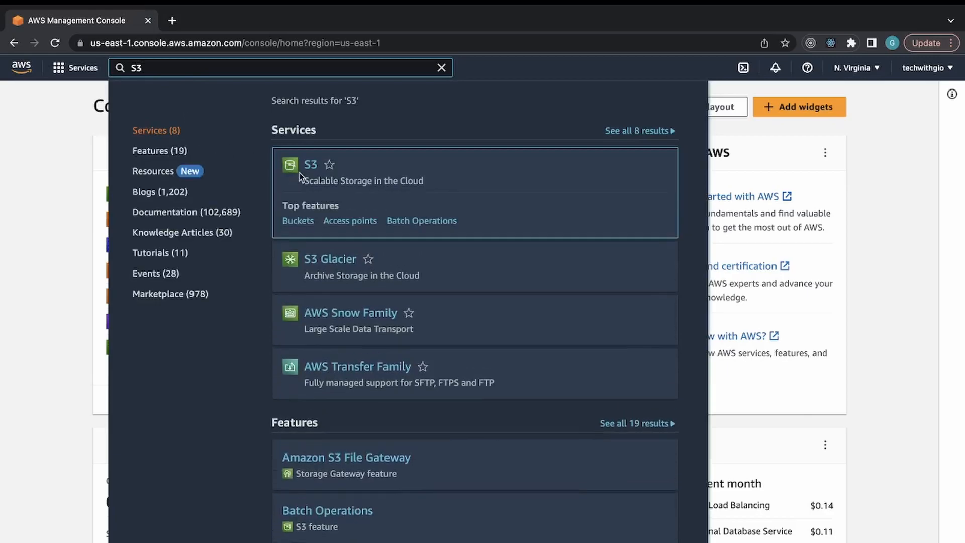
Open the S3 service and start a new bucket named twg-next-bucket.
left_click(308, 169)
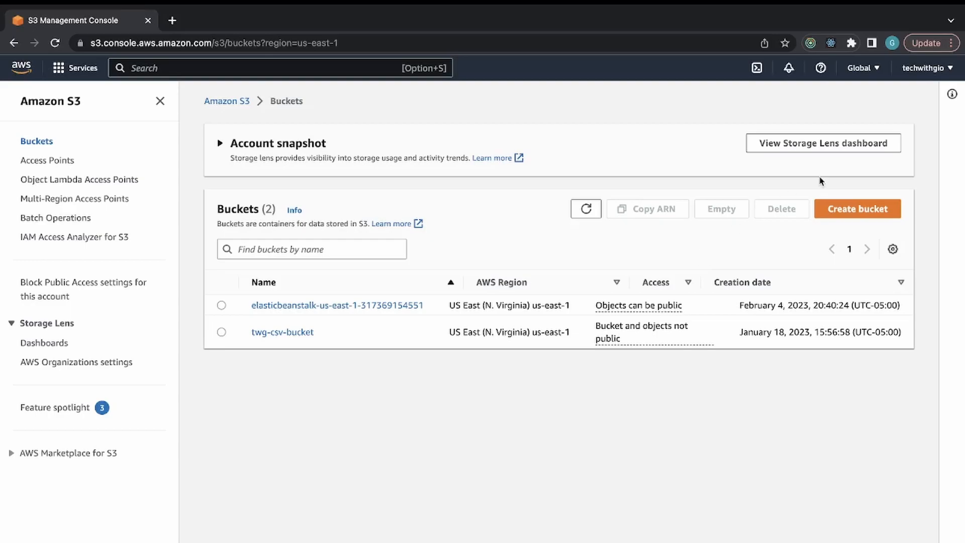
left_click(834, 209)
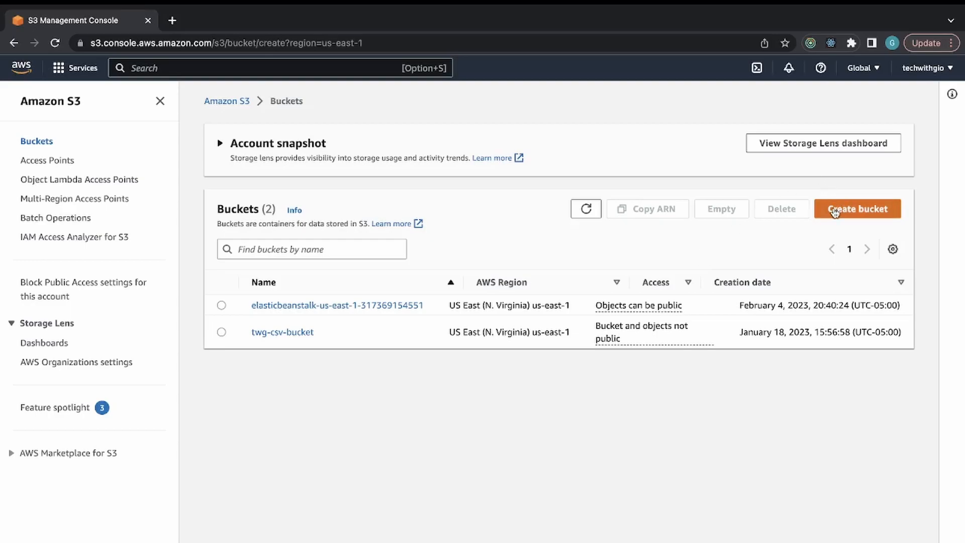
left_click(209, 253)
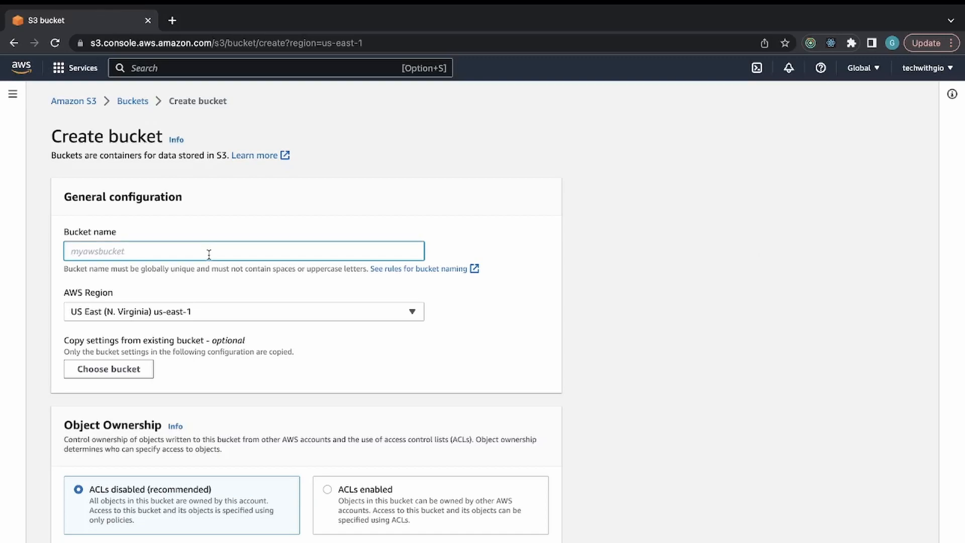
type("twg-next-bucket")
Turn off Block all public access, acknowledge that the bucket might become public, and create the bucket.
scroll(156, 270, "down", 1)
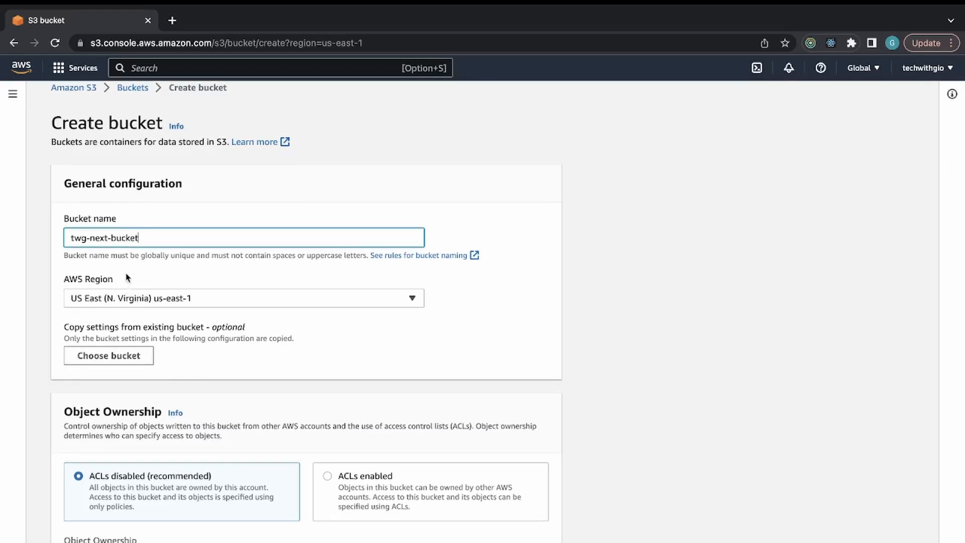
scroll(155, 370, "down", 3)
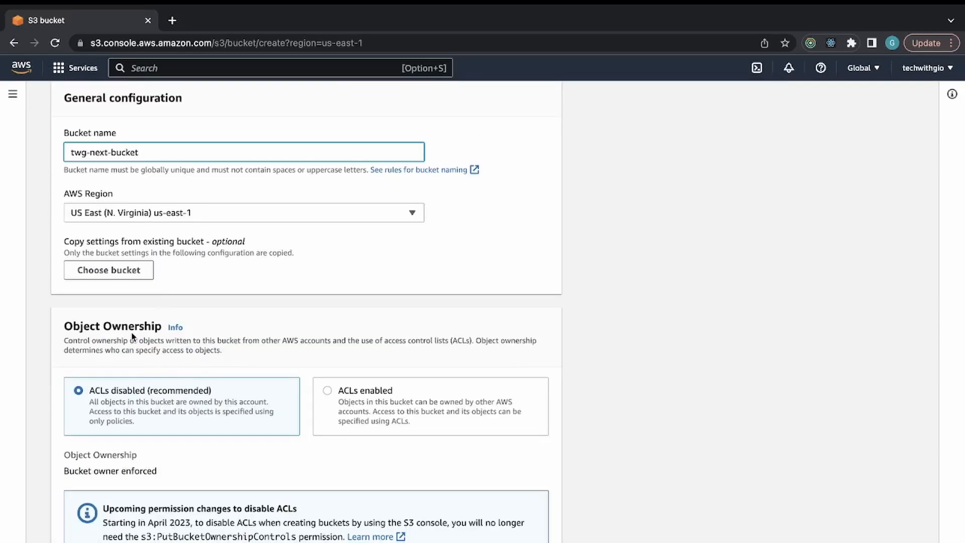
scroll(195, 397, "down", 10)
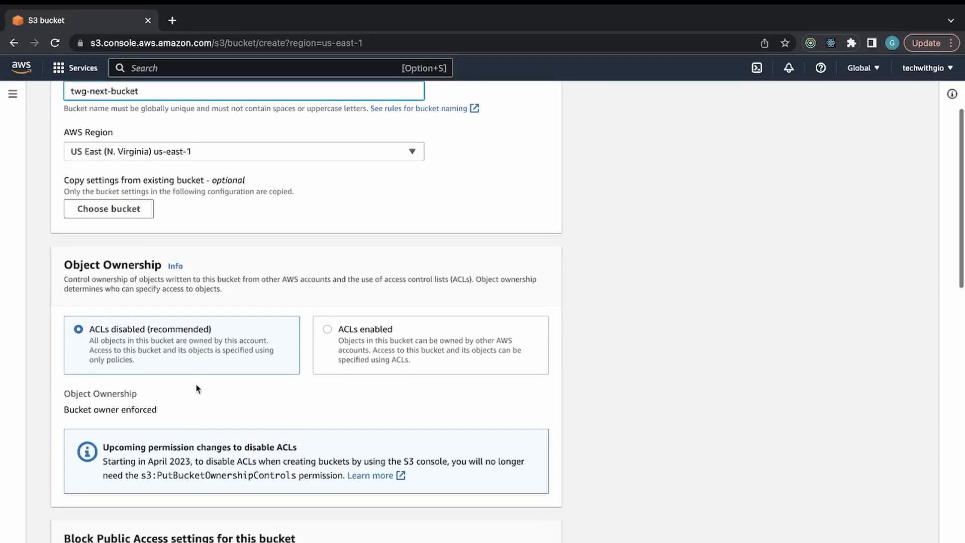
scroll(197, 382, "down", 5)
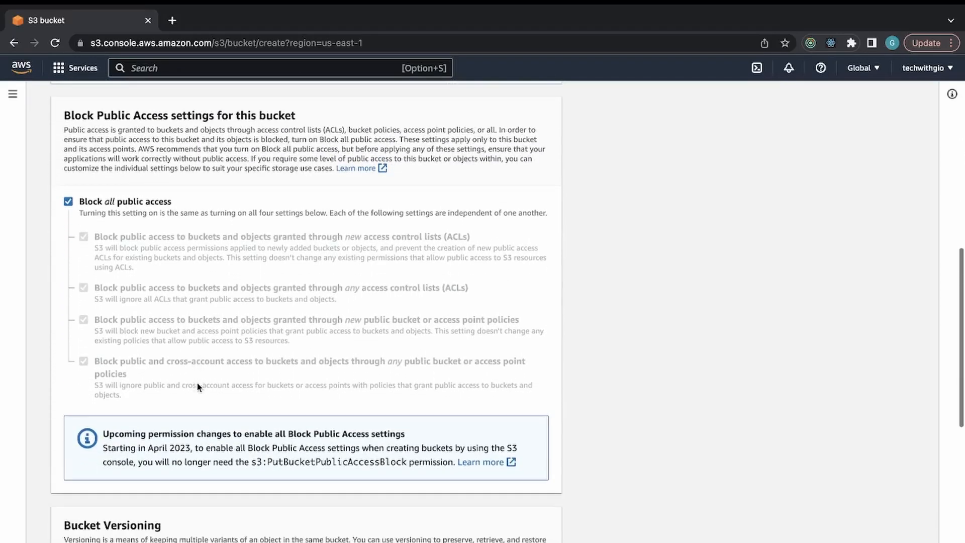
left_click(67, 204)
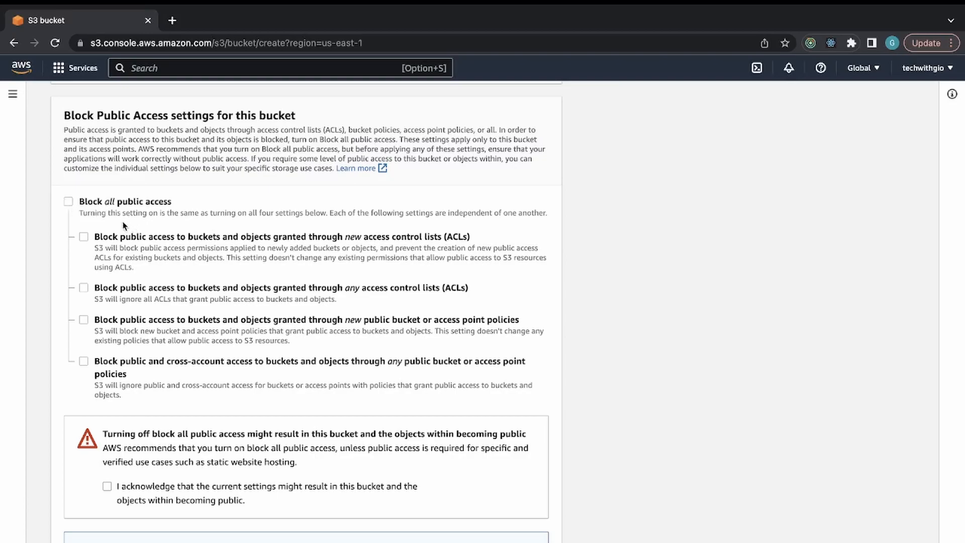
left_click(107, 486)
scroll(107, 487, "down", 5)
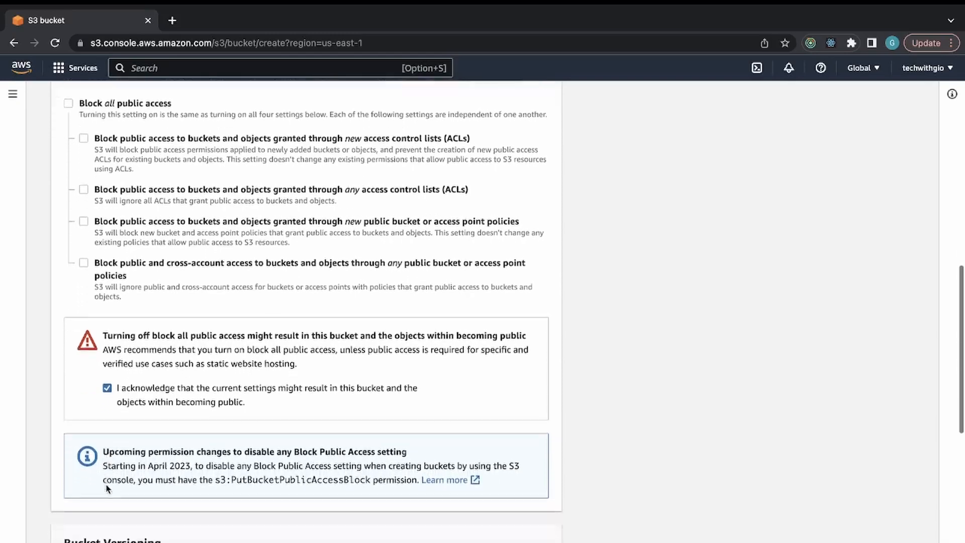
scroll(500, 537, "down", 7)
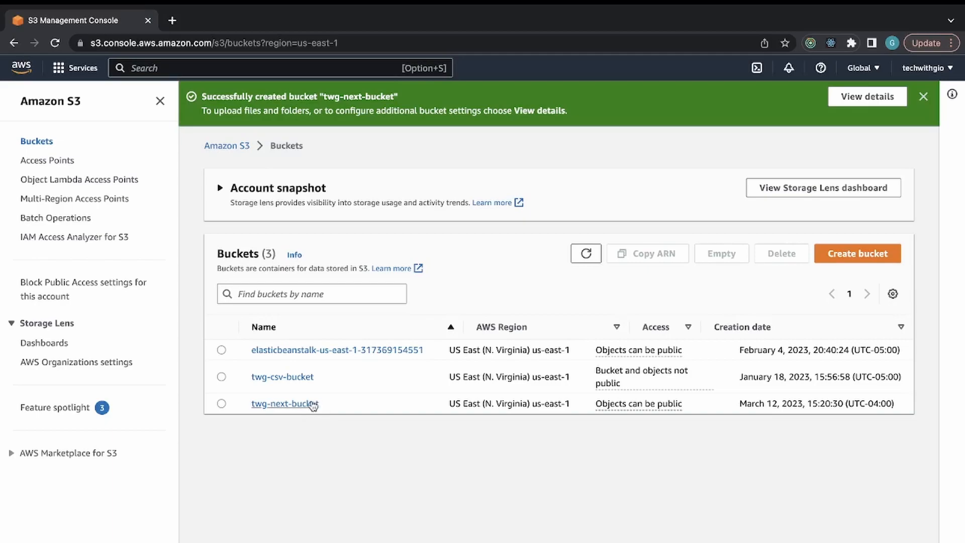
Open the static website hosting settings of twg-next-bucket and enable hosting.
left_click(302, 405)
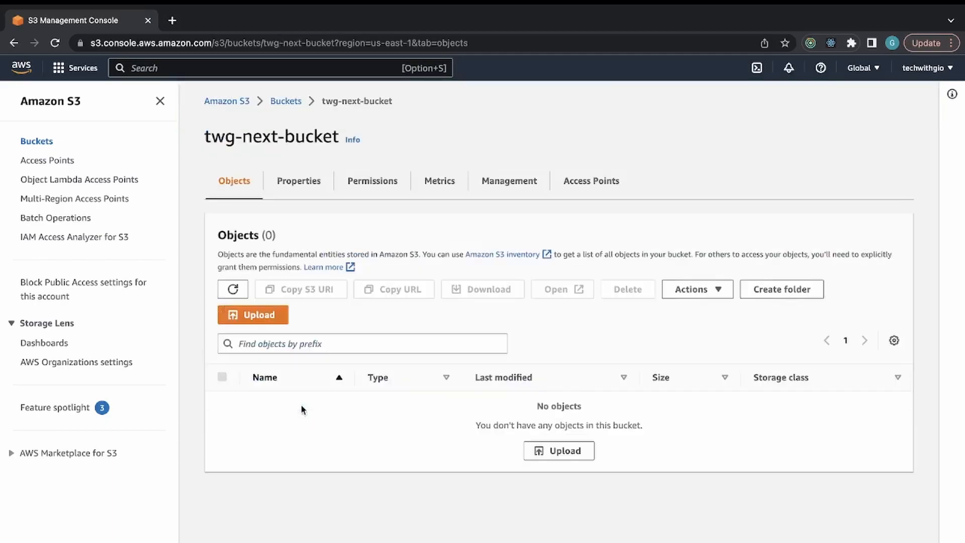
left_click(304, 186)
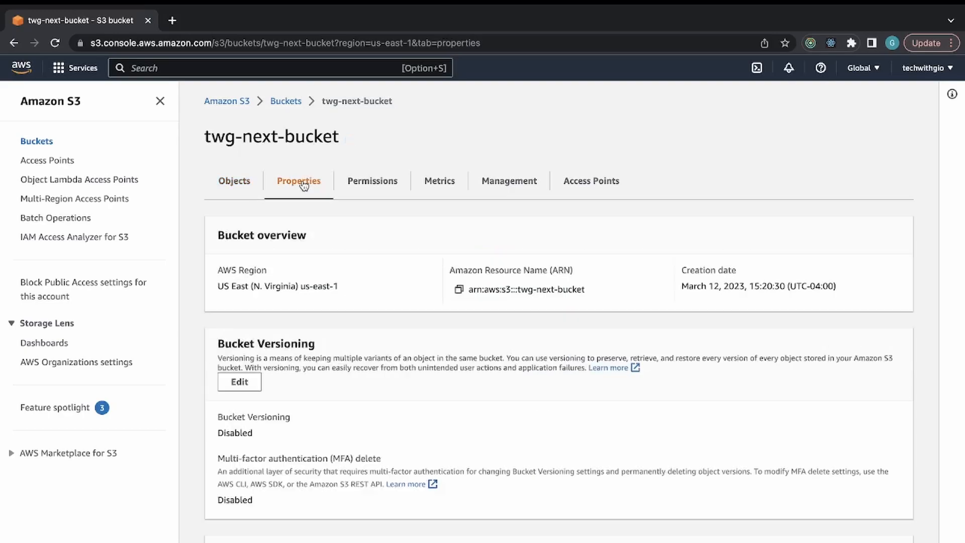
scroll(338, 345, "down", 3)
scroll(337, 346, "down", 15)
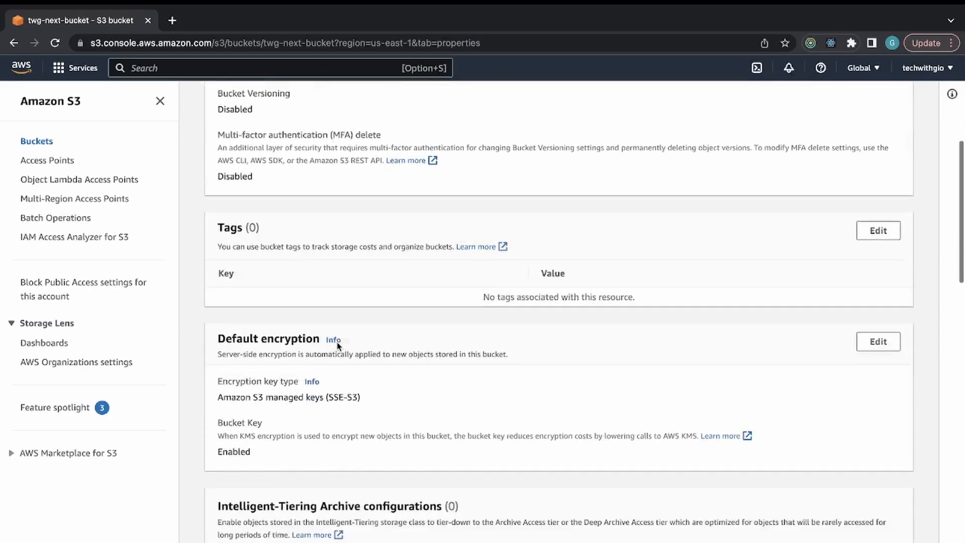
scroll(337, 344, "down", 10)
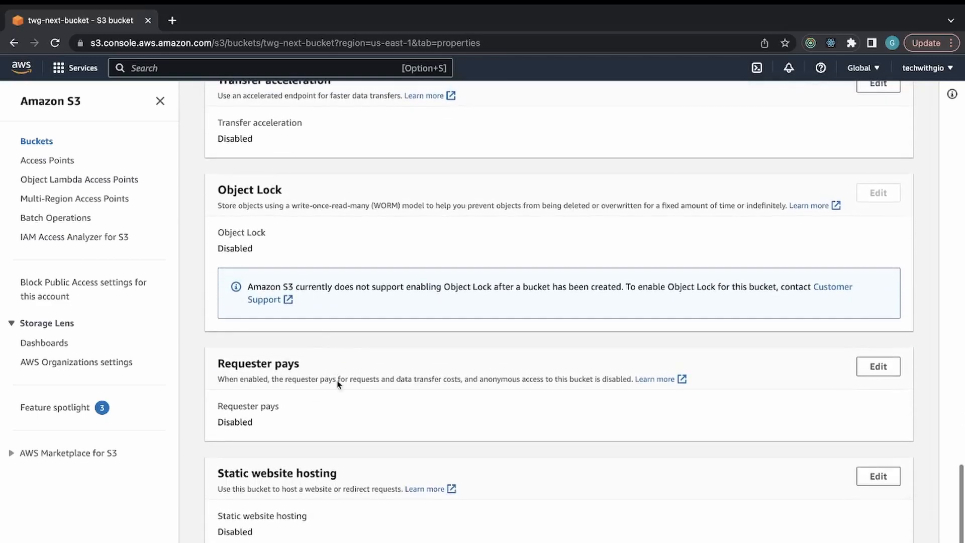
left_click(878, 477)
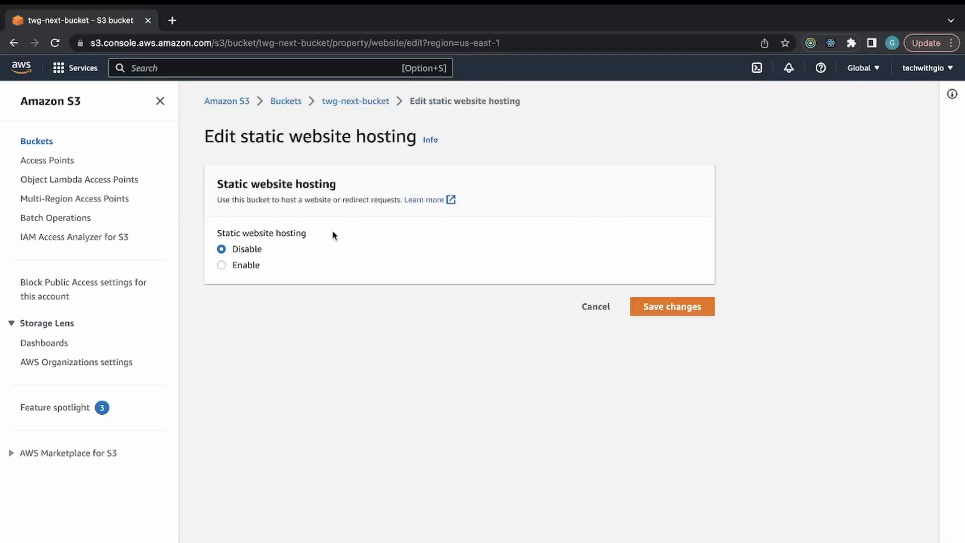
left_click(239, 270)
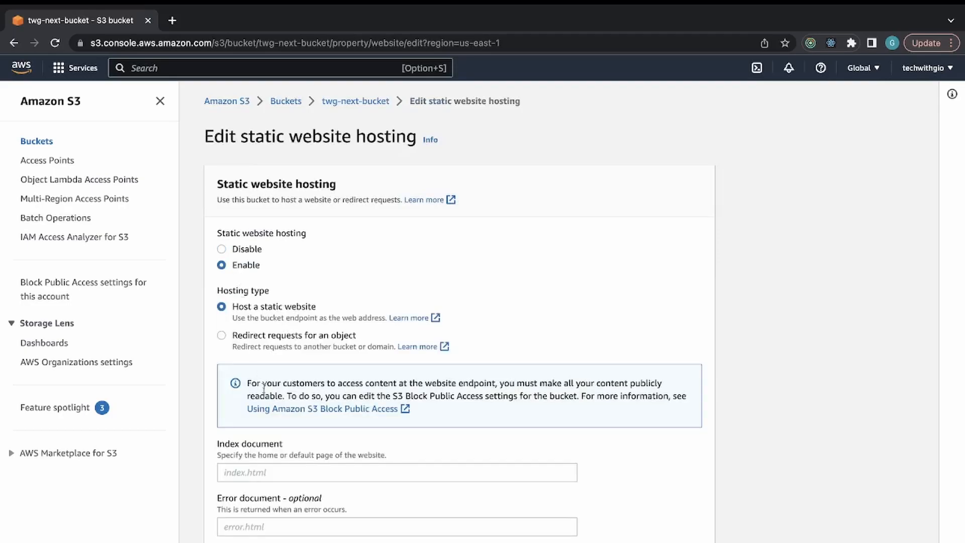
Set the index document of the static website to index.html.
scroll(263, 372, "down", 1)
scroll(270, 359, "down", 2)
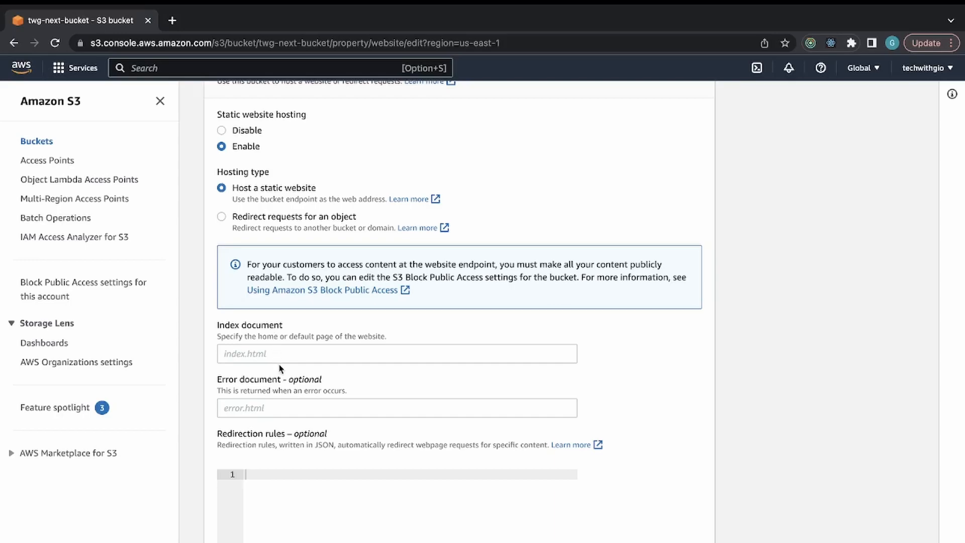
left_click(272, 352)
type("index")
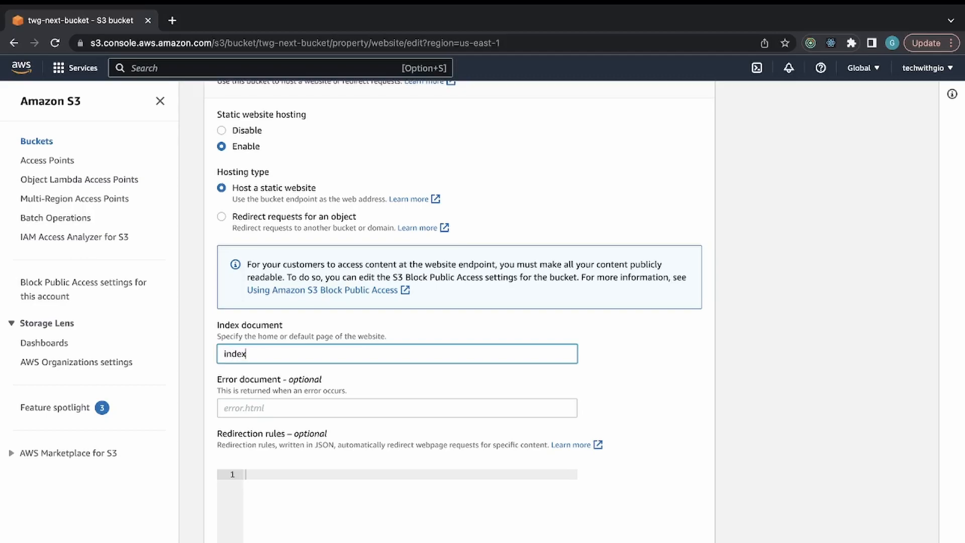
type(".html")
scroll(260, 372, "down", 1)
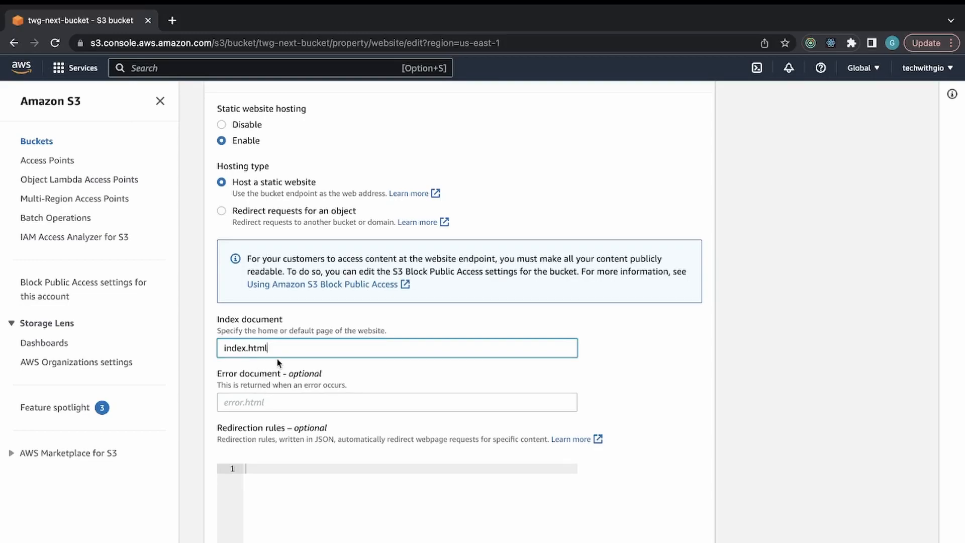
Set the error document to index.html and save the static website hosting changes.
left_click(248, 406)
scroll(249, 408, "down", 1)
type("index.html")
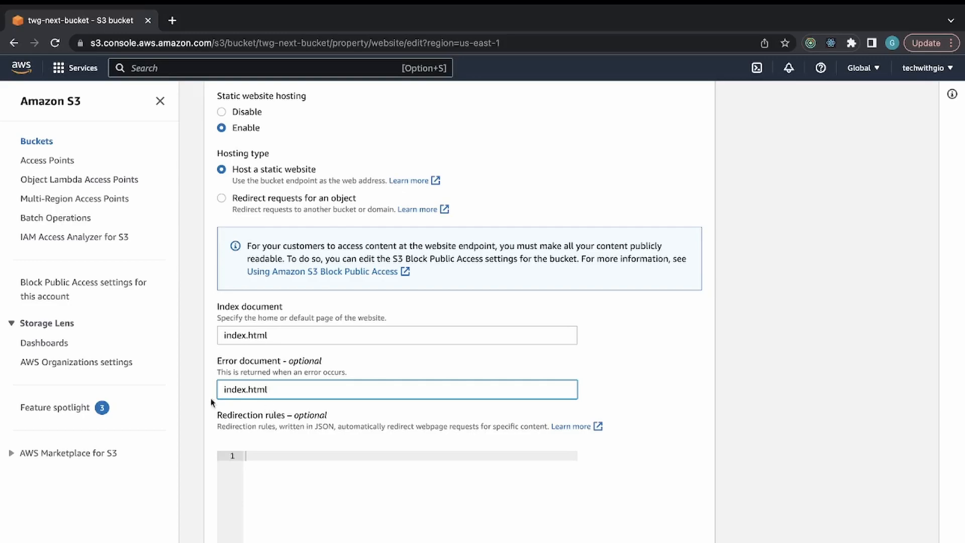
scroll(248, 386, "up", 3)
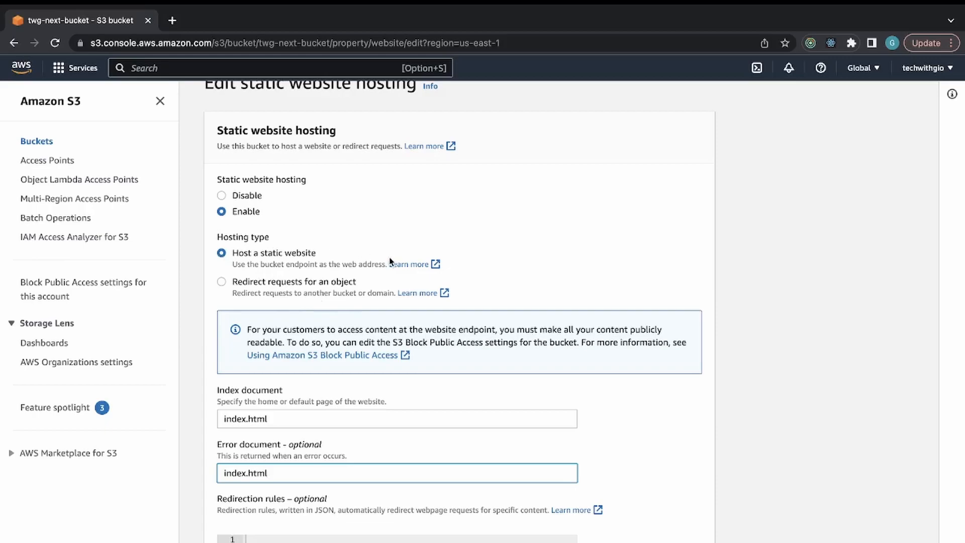
scroll(390, 261, "down", 5)
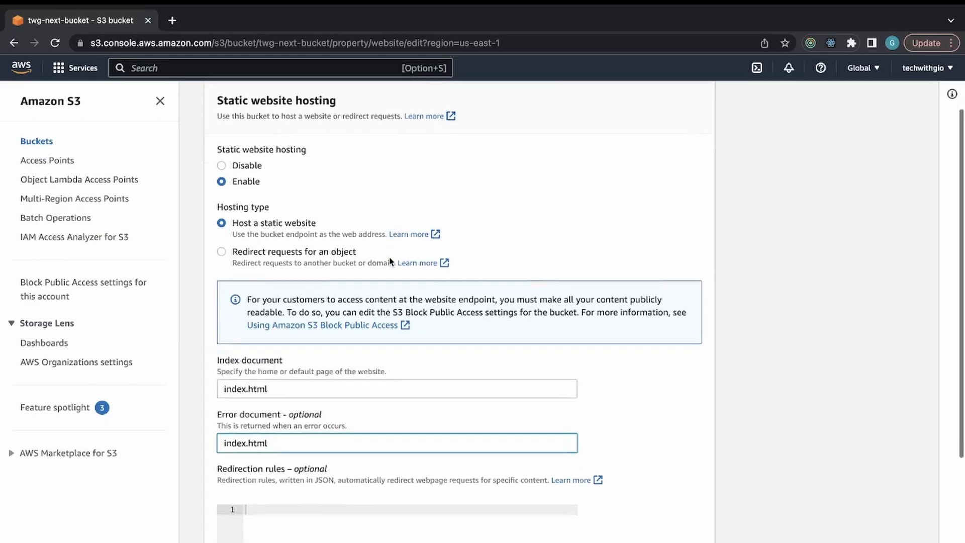
left_click(679, 542)
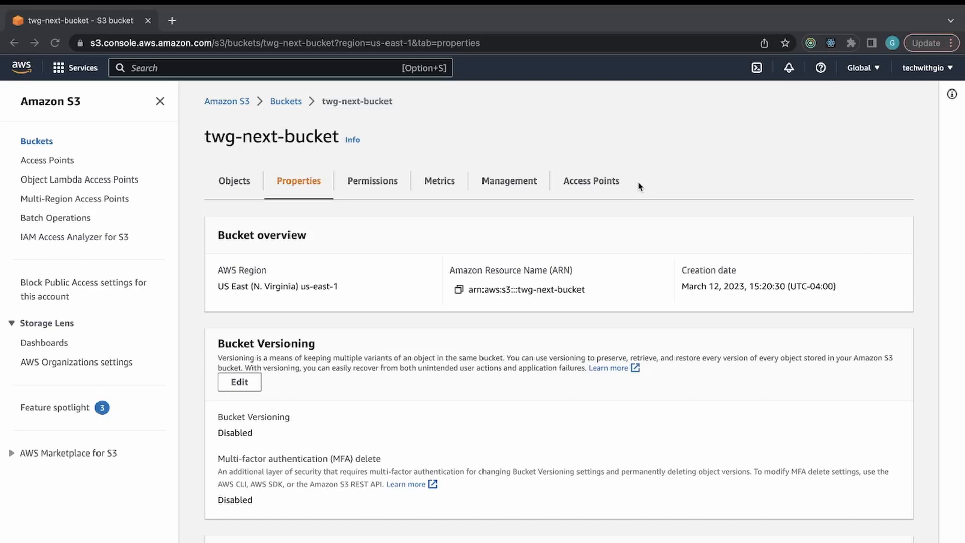
Edit the bucket policy and insert a PublicReadGetObject JSON statement allowing s3:GetObject for every principal on arn:aws:s3:::Bucket-Name/*.
left_click(362, 186)
scroll(452, 337, "down", 3)
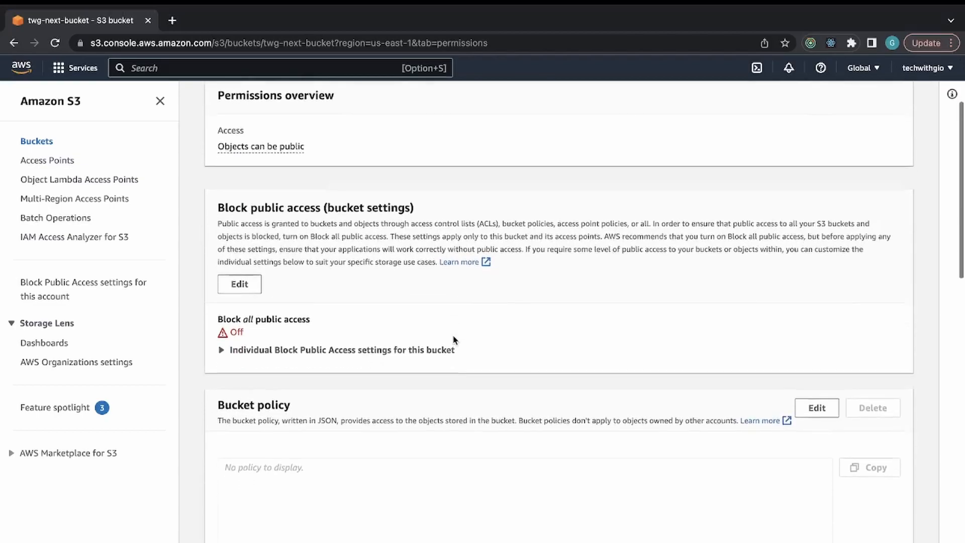
left_click(814, 387)
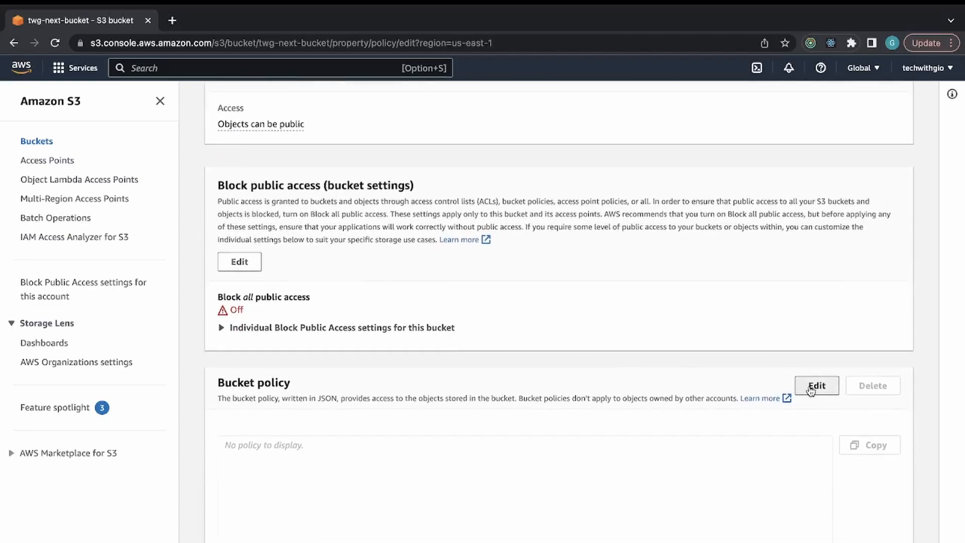
scroll(457, 388, "down", 3)
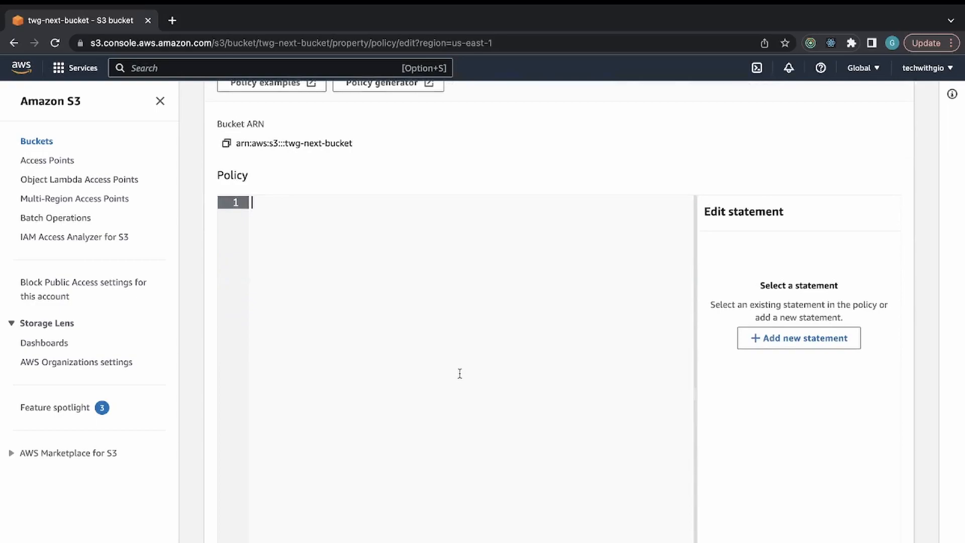
type("{     \"Version\": \"2012-10-17\",     \"Statement\": [         {             \"Sid\": \"PublicReadGetObject\",             \"Effect\": \"Allow\",             \"Principal\": \"*\",             \"Action\": [                 \"s3:GetObject\"             ],             \"Resource\": [                 \"arn:aws:s3:::Bucket-Name/*\"             ]         }     ] }")
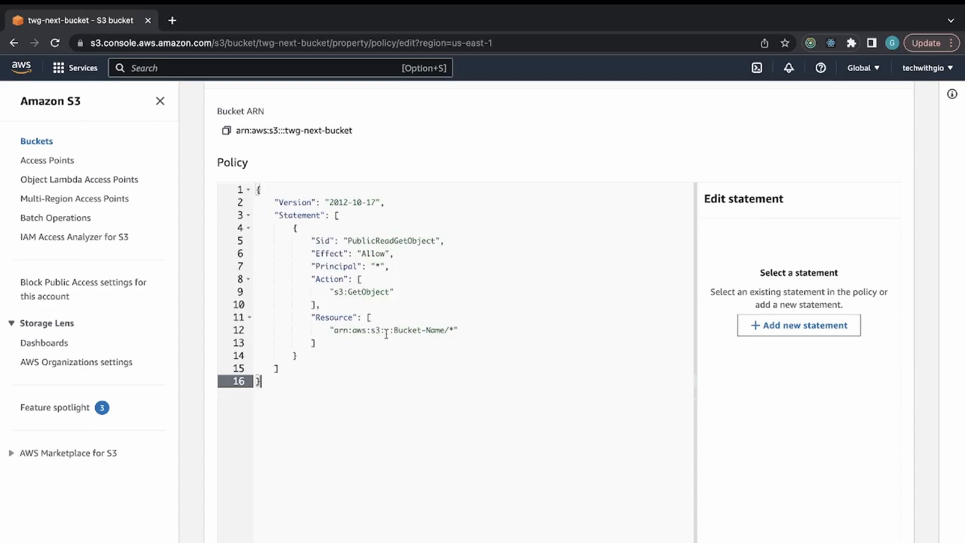
Replace the Bucket-Name placeholder in the policy's resource ARN with twg-next-bucket and save the policy.
double_click(415, 330)
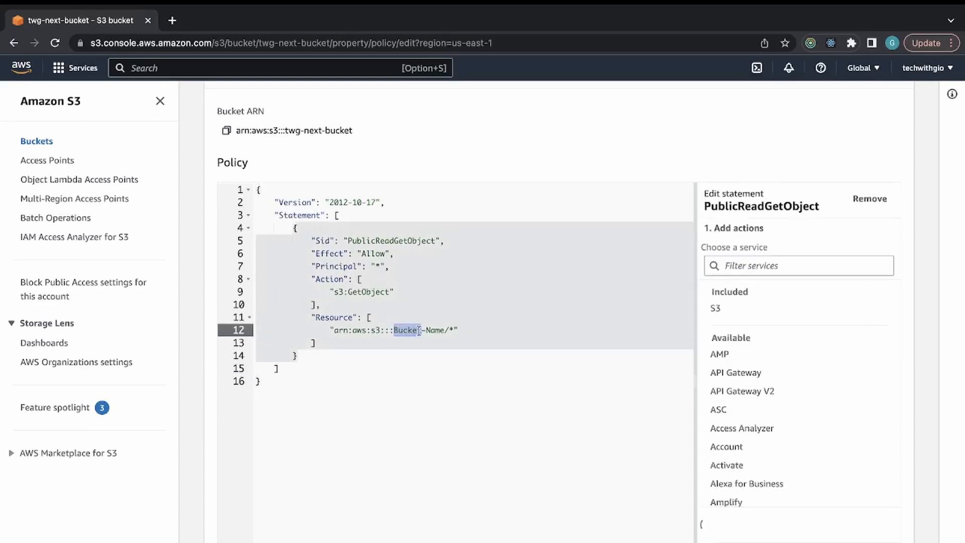
left_click_drag(415, 330, 440, 332)
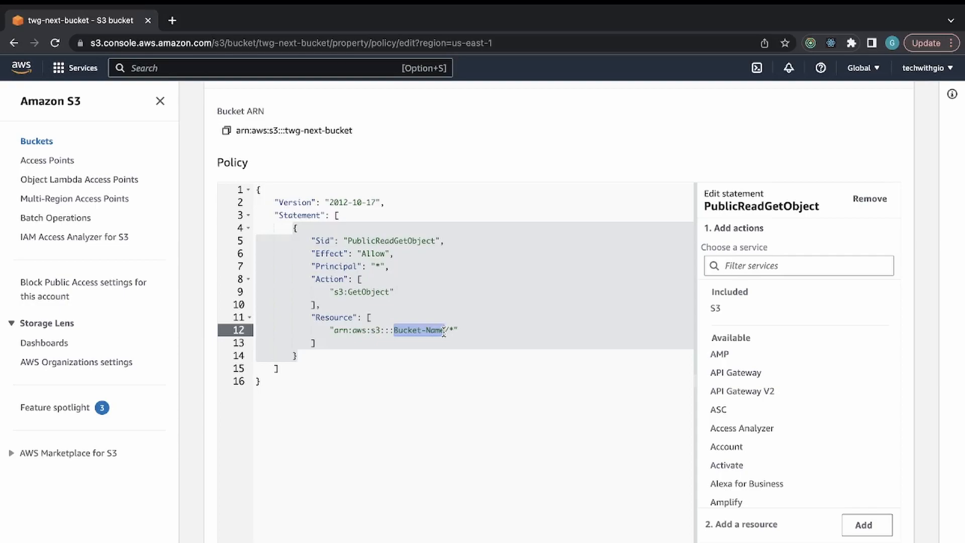
key("BackSpace")
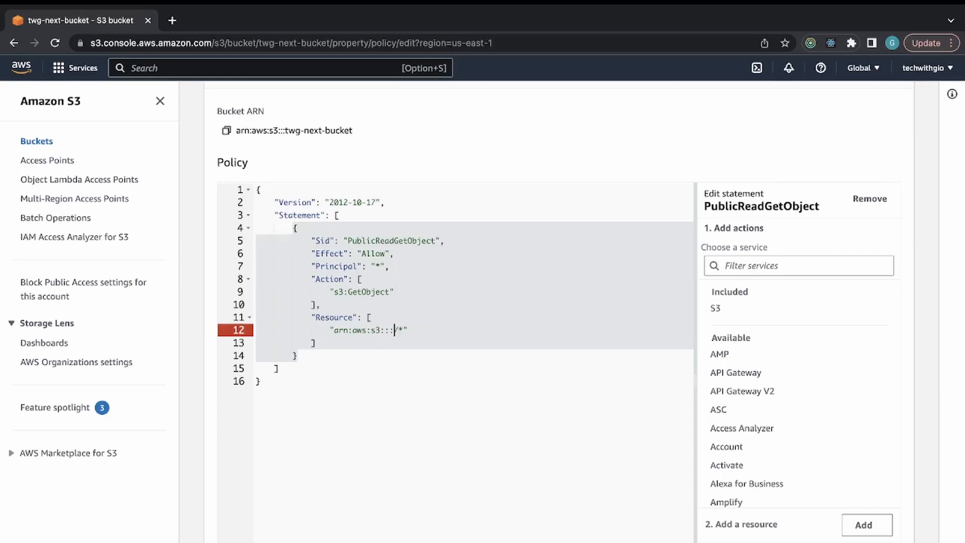
scroll(416, 245, "up", 3)
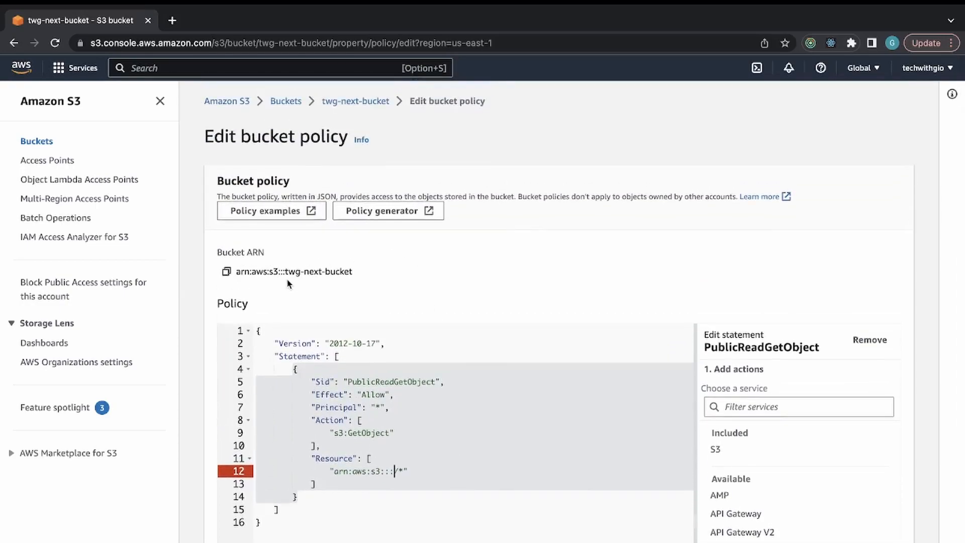
scroll(345, 286, "down", 1)
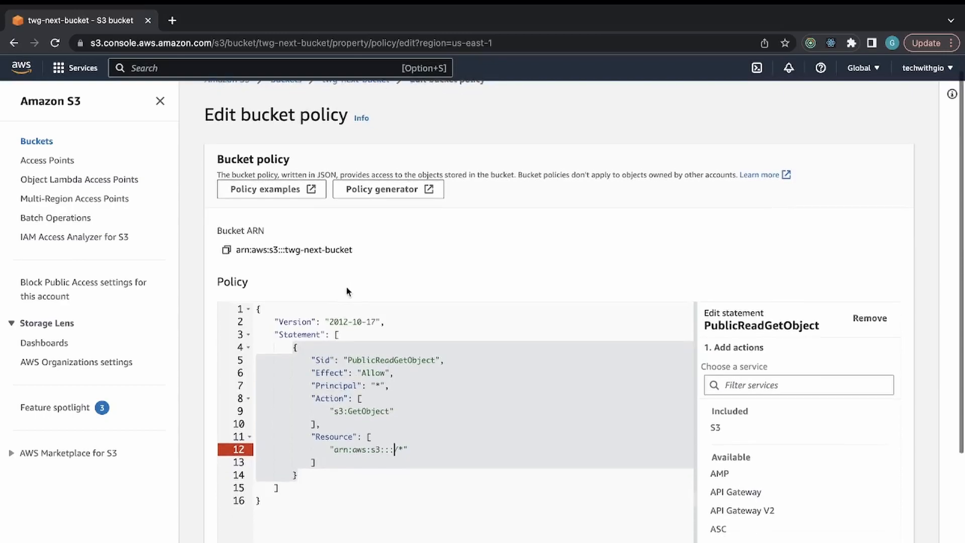
type("twg-nex")
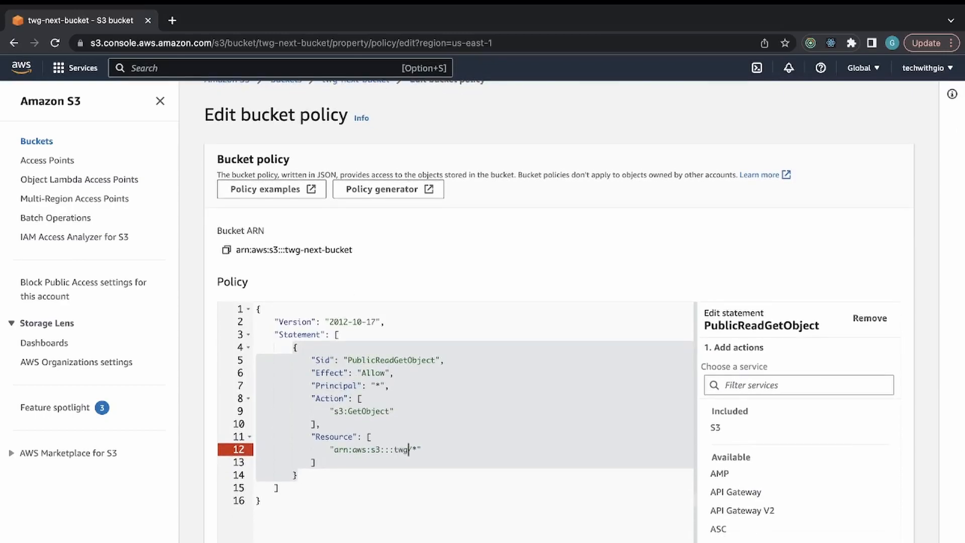
type("t-bucket")
left_click(409, 388)
scroll(408, 387, "down", 5)
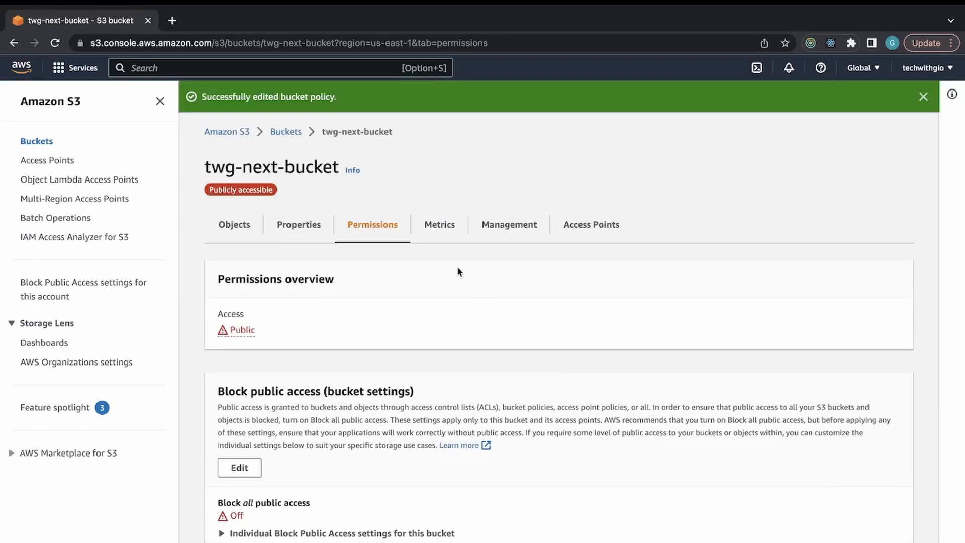
scroll(390, 299, "down", 3)
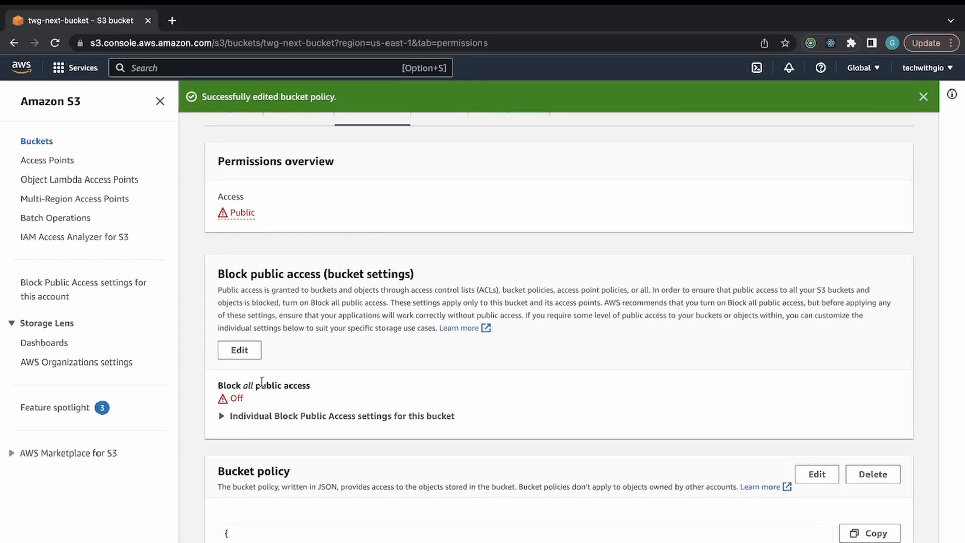
Review the saved bucket policy of twg-next-bucket.
scroll(319, 483, "down", 5)
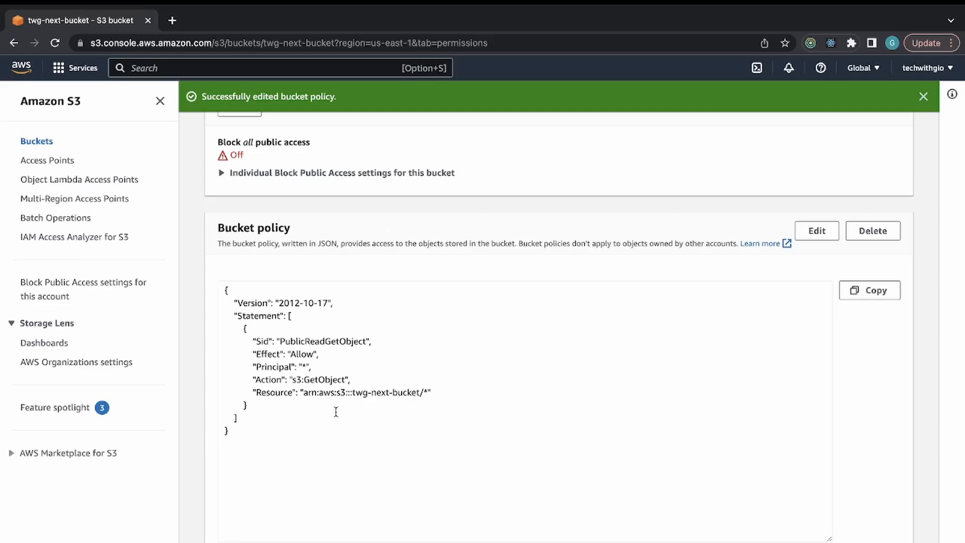
scroll(410, 361, "up", 7)
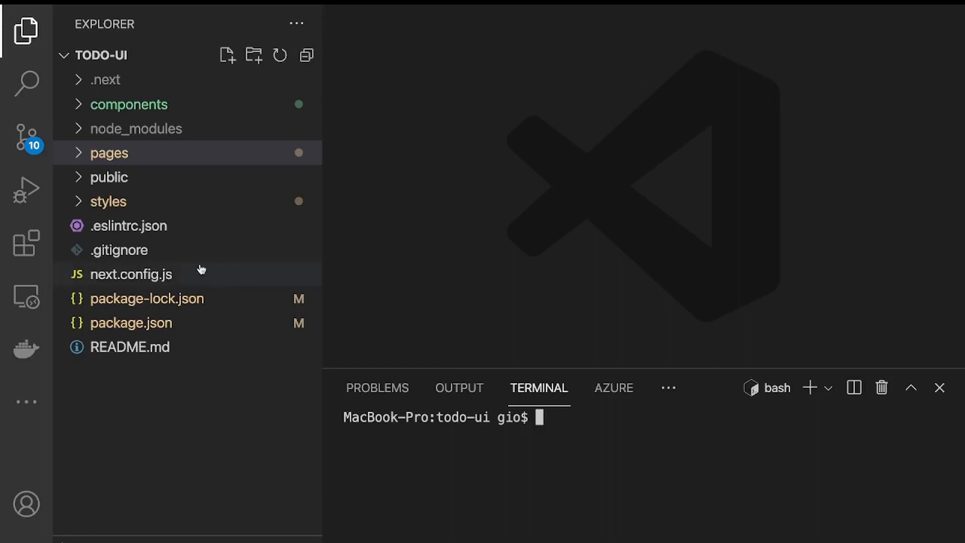
Switch to Visual Studio Code, open package.json of the todo-ui project, and run npm run build in the terminal.
left_click(159, 322)
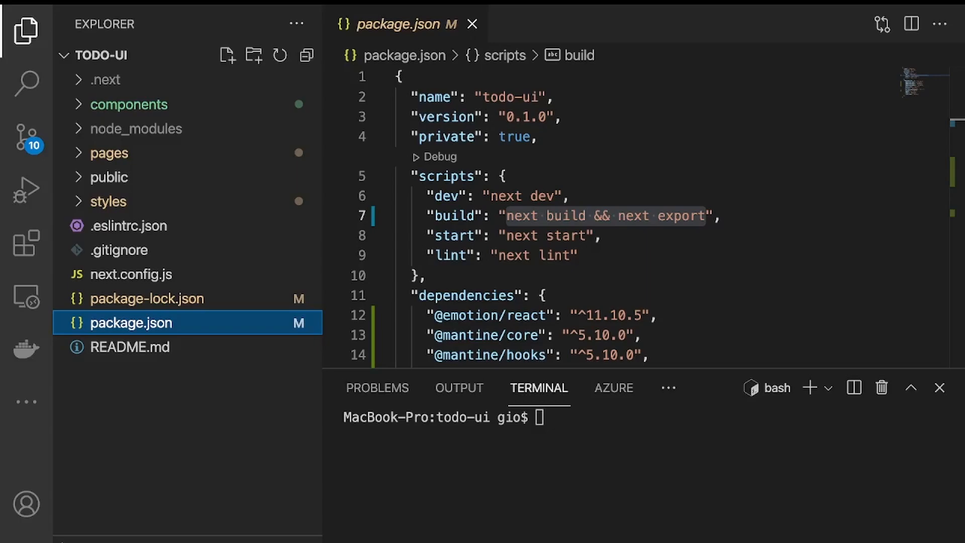
left_click(655, 431)
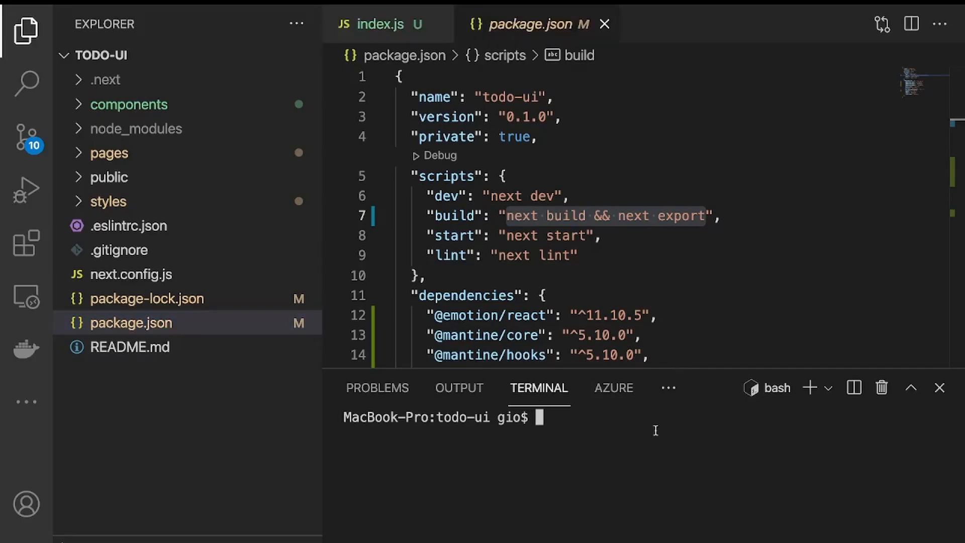
type("npm run build")
key("Return")
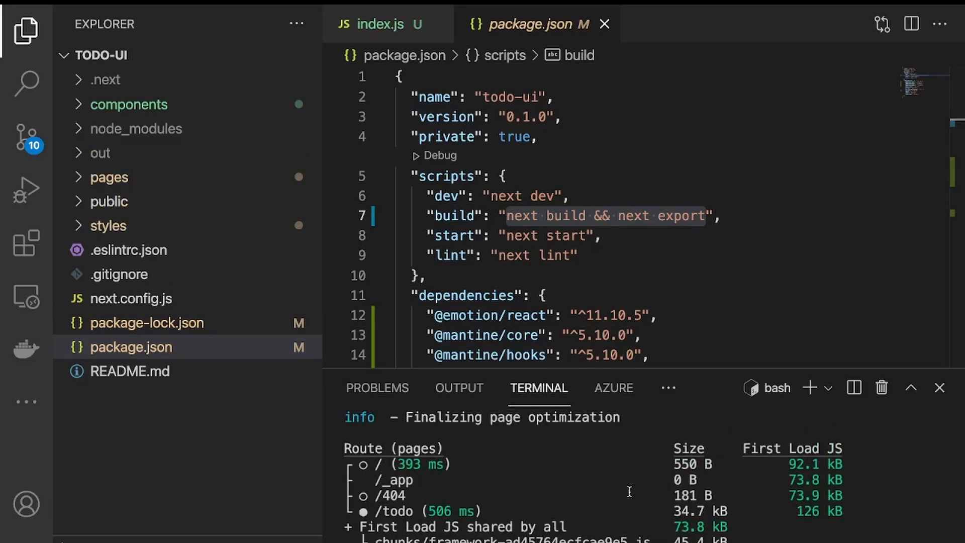
Examine the build output in the terminal and compare the exported out folder, including _next, with the source pages and todo folders.
scroll(629, 491, "down", 2)
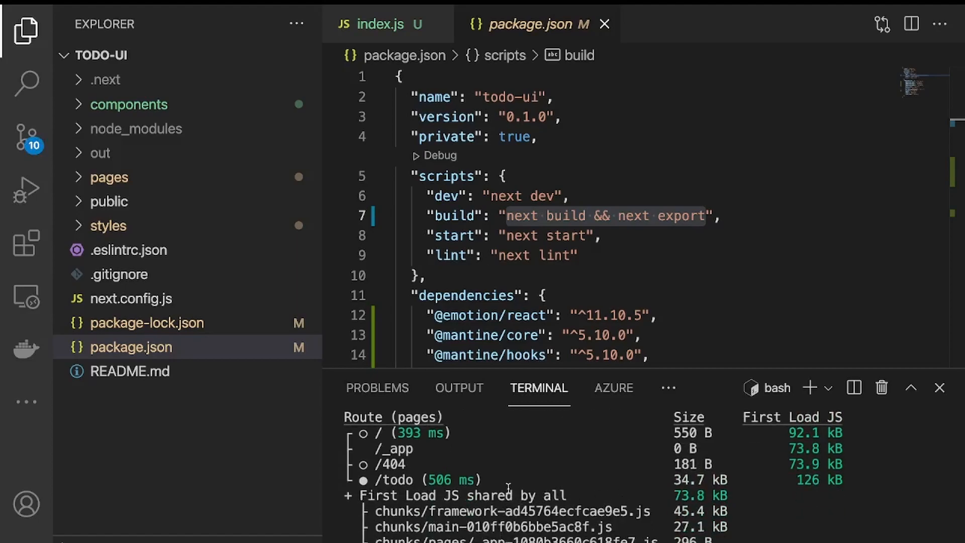
scroll(508, 488, "down", 1)
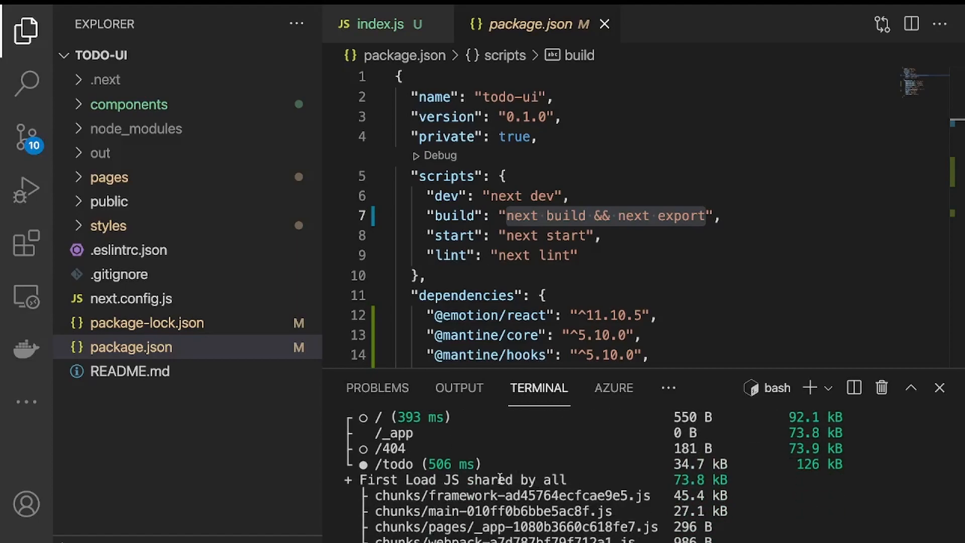
scroll(502, 482, "down", 3)
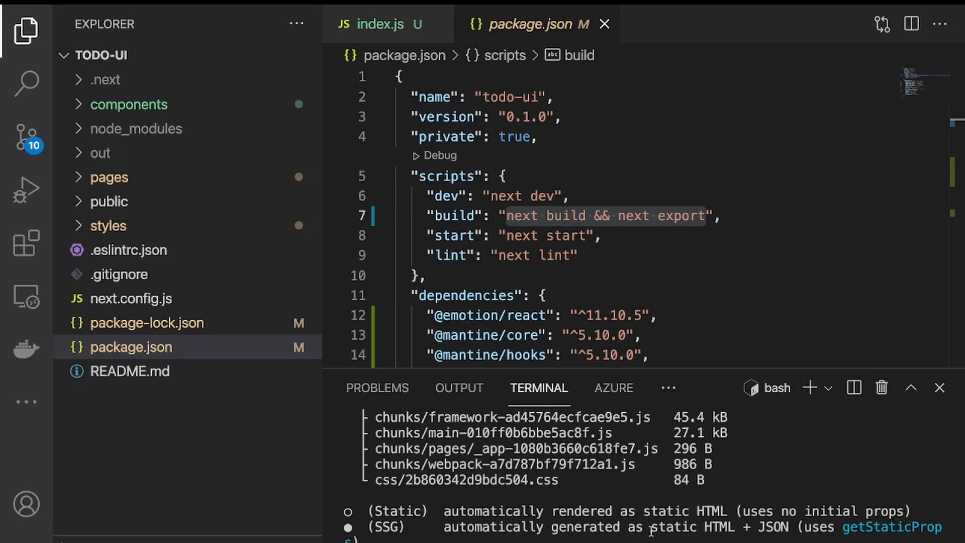
scroll(651, 531, "down", 1)
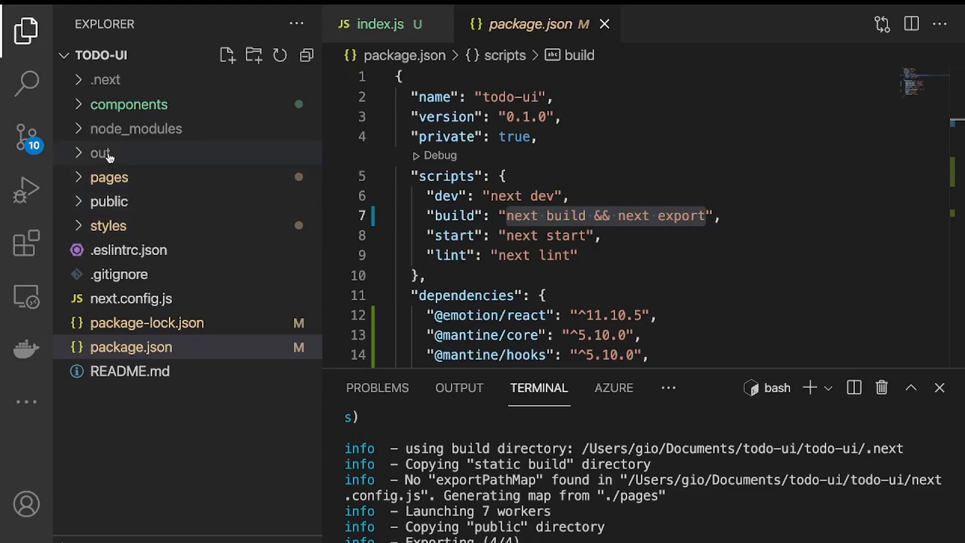
left_click(144, 155)
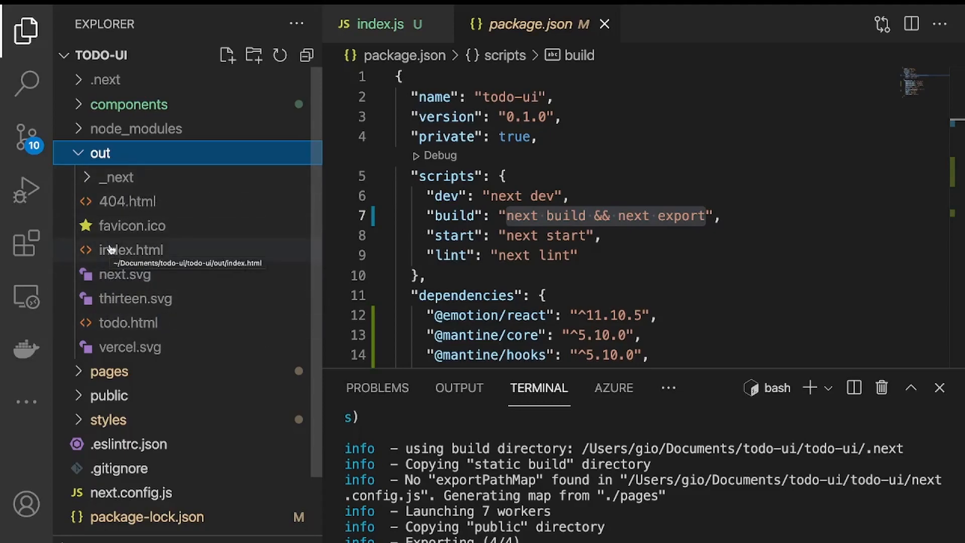
left_click(104, 373)
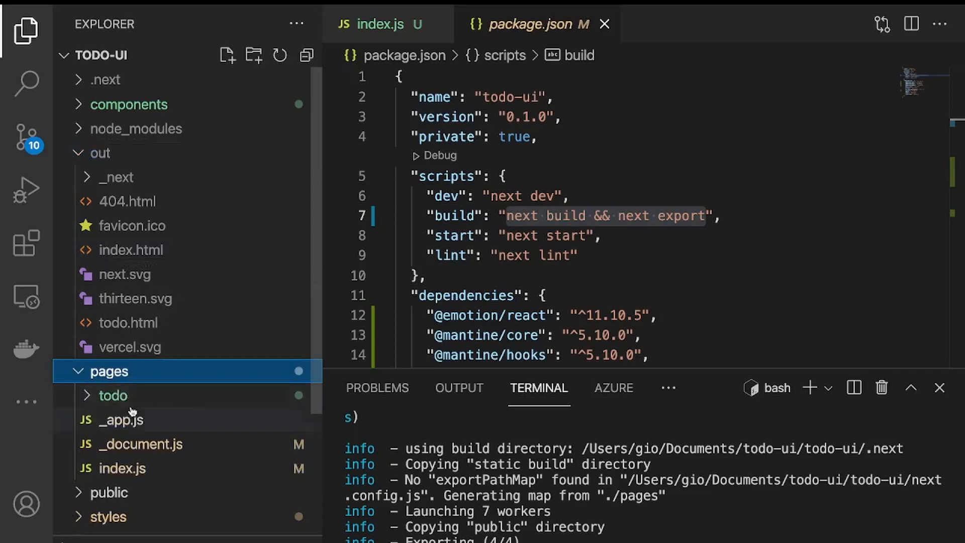
left_click(119, 399)
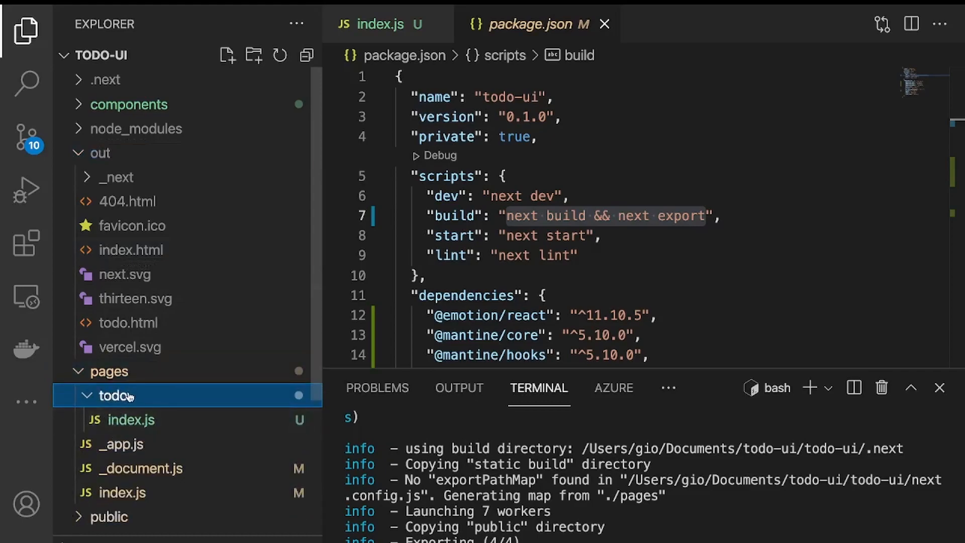
left_click(115, 376)
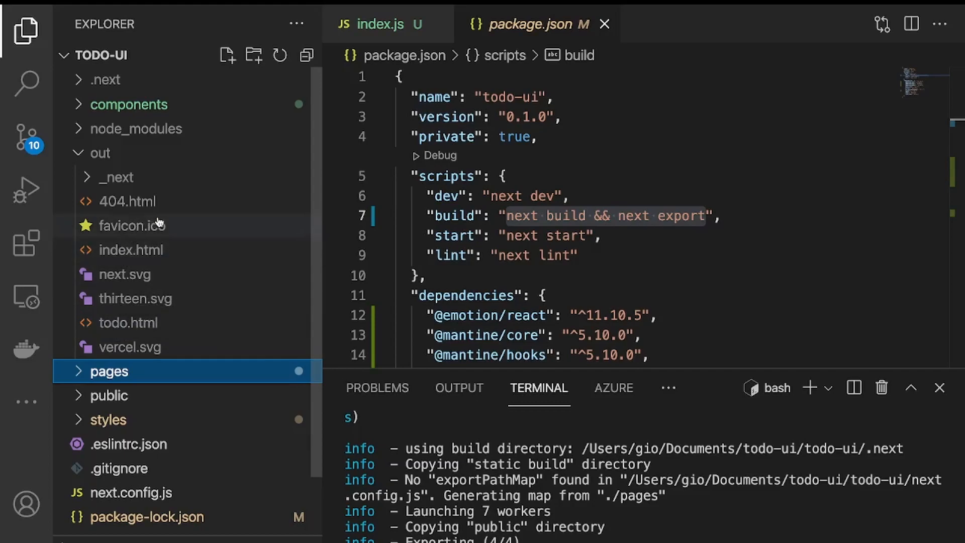
left_click(121, 182)
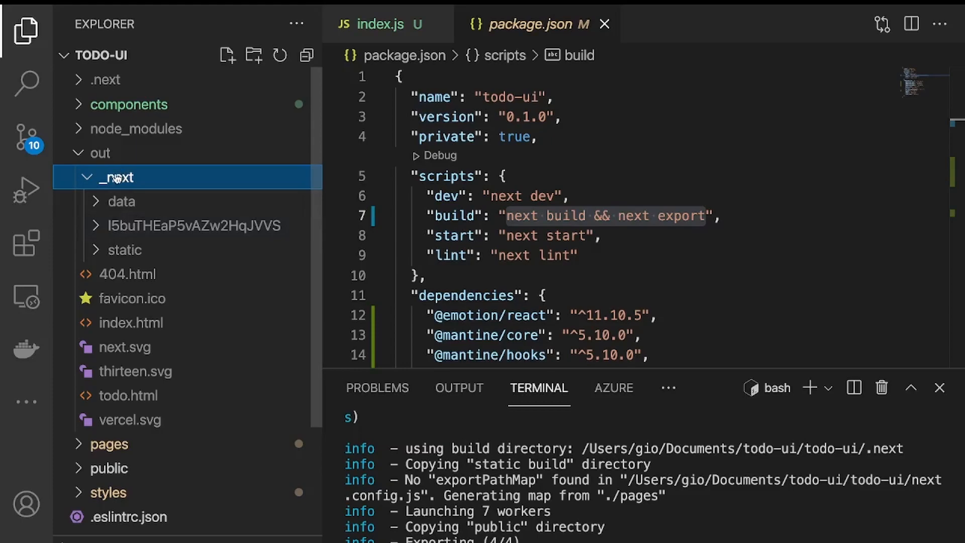
left_click(116, 178)
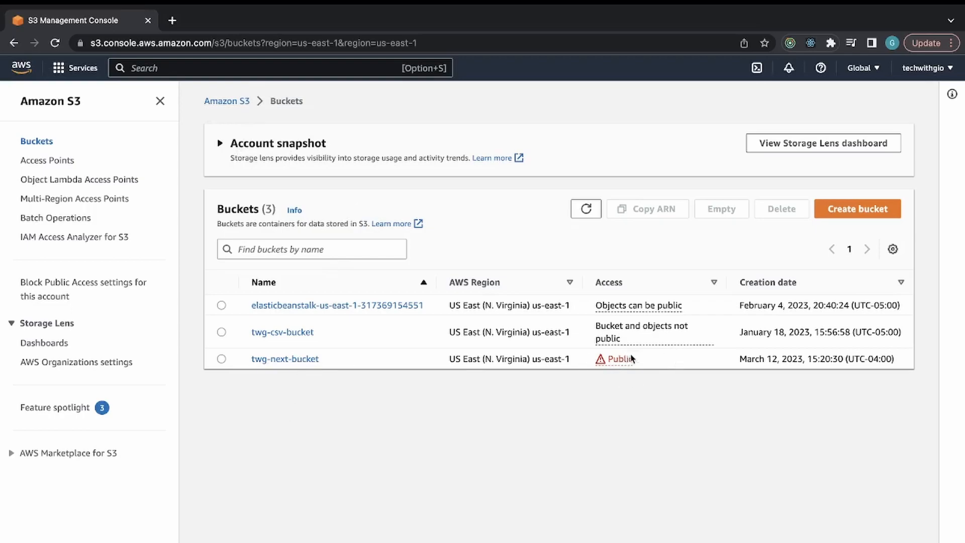
Switch to the S3 console and add all files of todo-ui's out folder, from 404.html to vercel.svg, to an upload for twg-next-bucket.
left_click(272, 358)
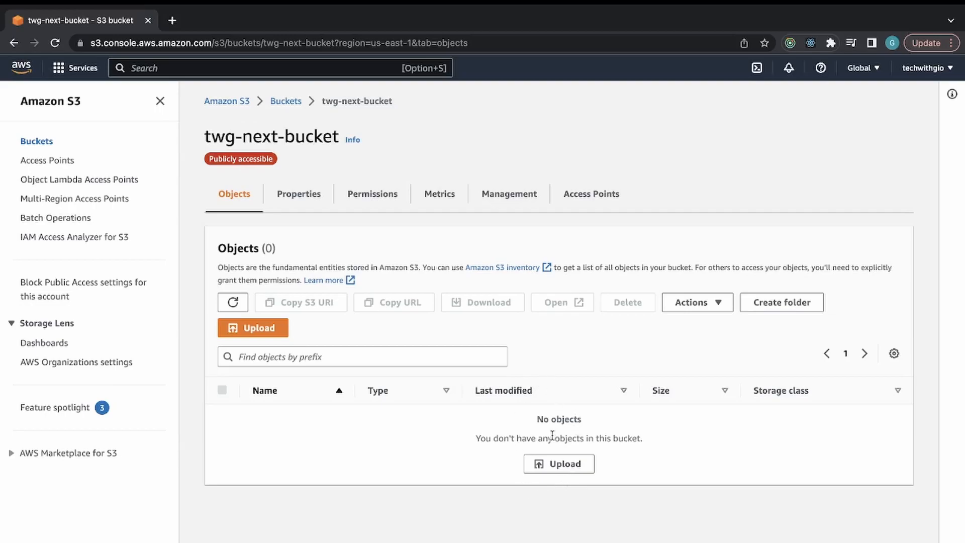
left_click(563, 465)
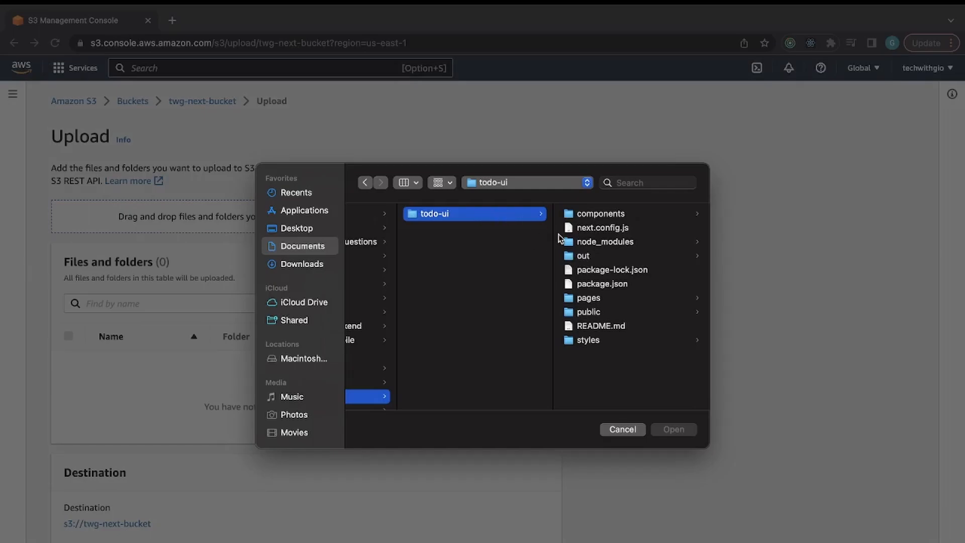
left_click(588, 258)
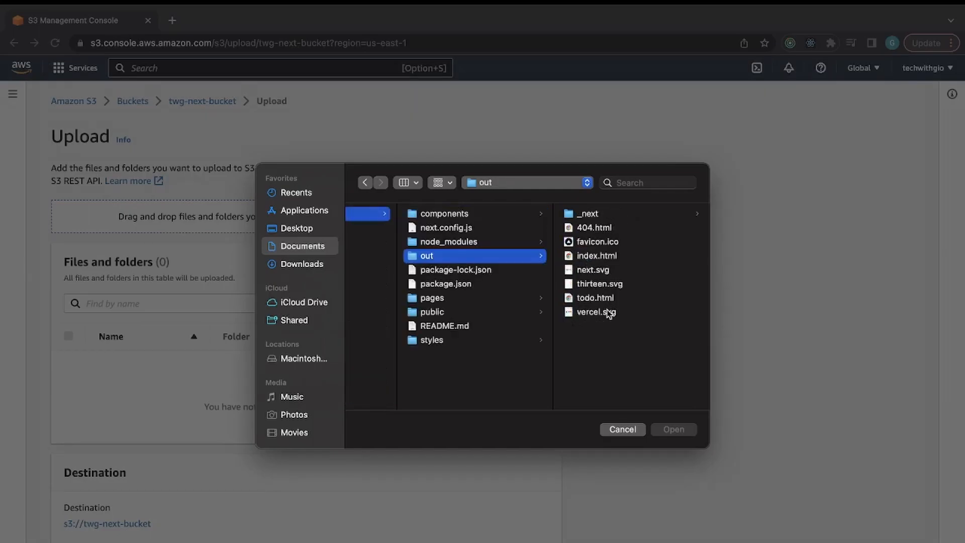
left_click(599, 311)
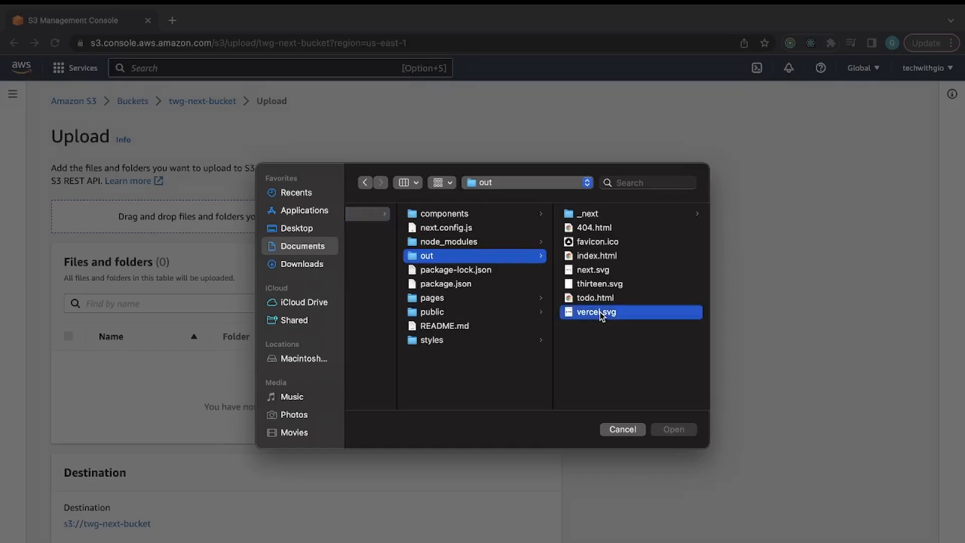
right_click(454, 228)
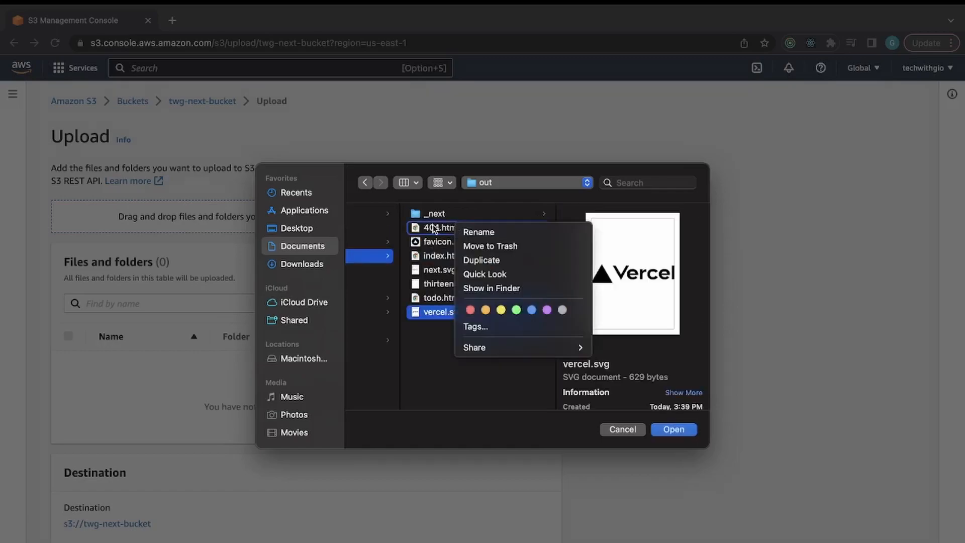
left_click(433, 228)
left_click(433, 229, "shift")
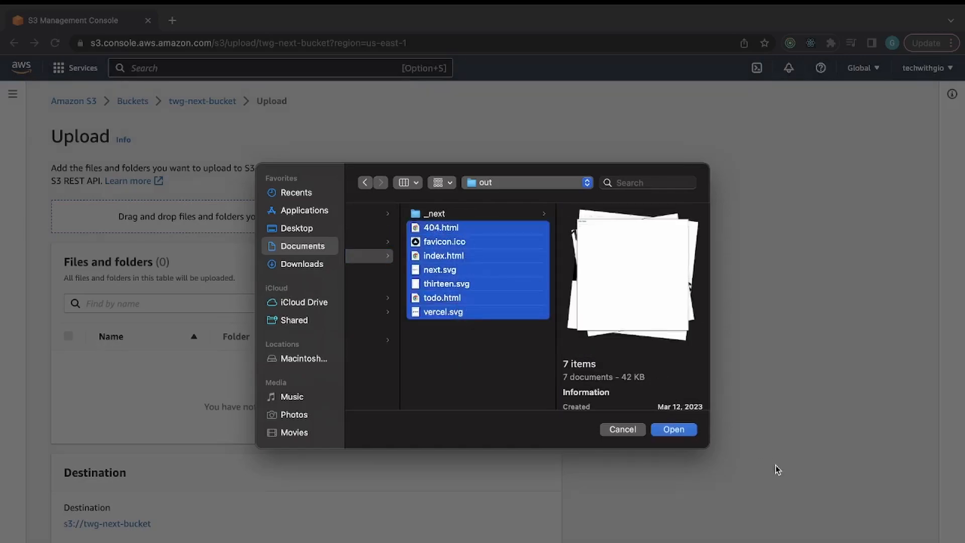
left_click(682, 431)
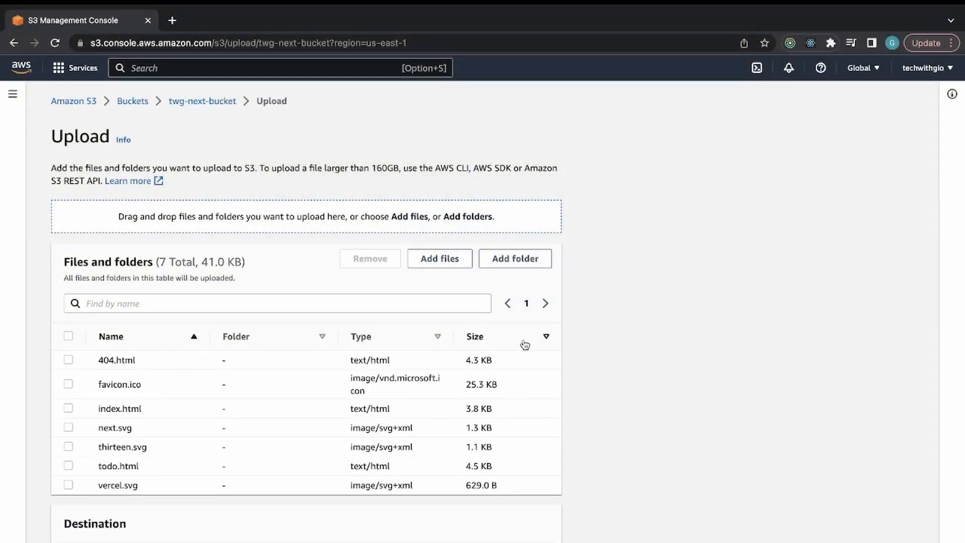
Add the _next folder from the out directory to the upload list and allow the browser to send its files.
left_click(529, 260)
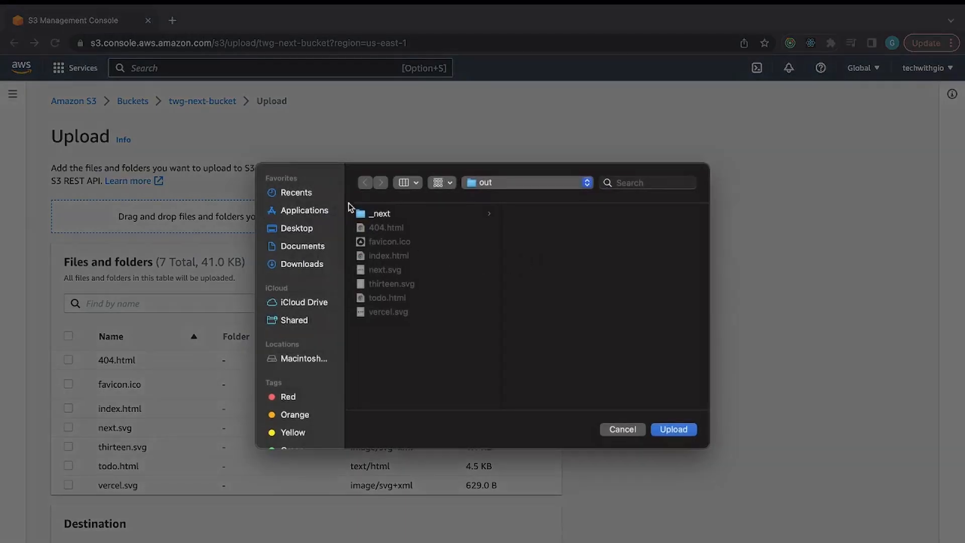
left_click(383, 215)
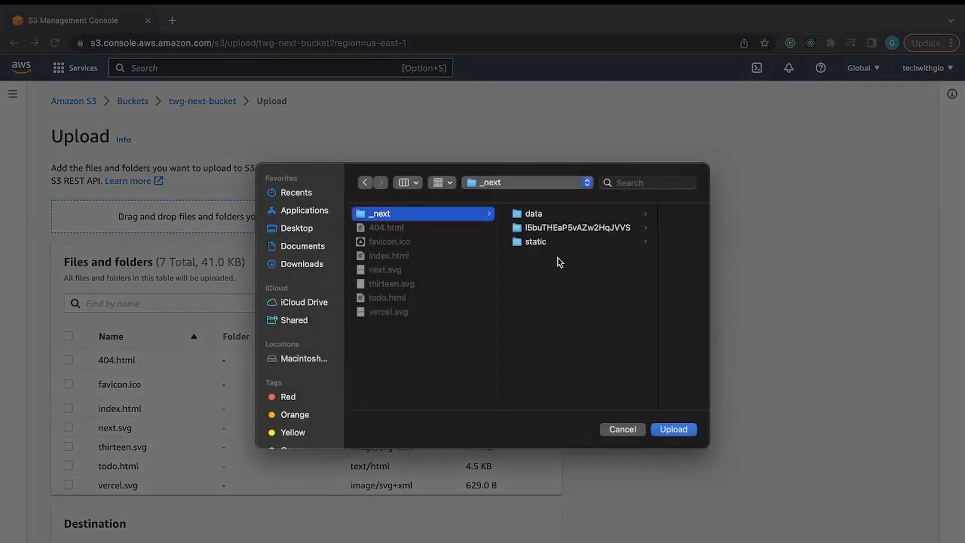
left_click(673, 430)
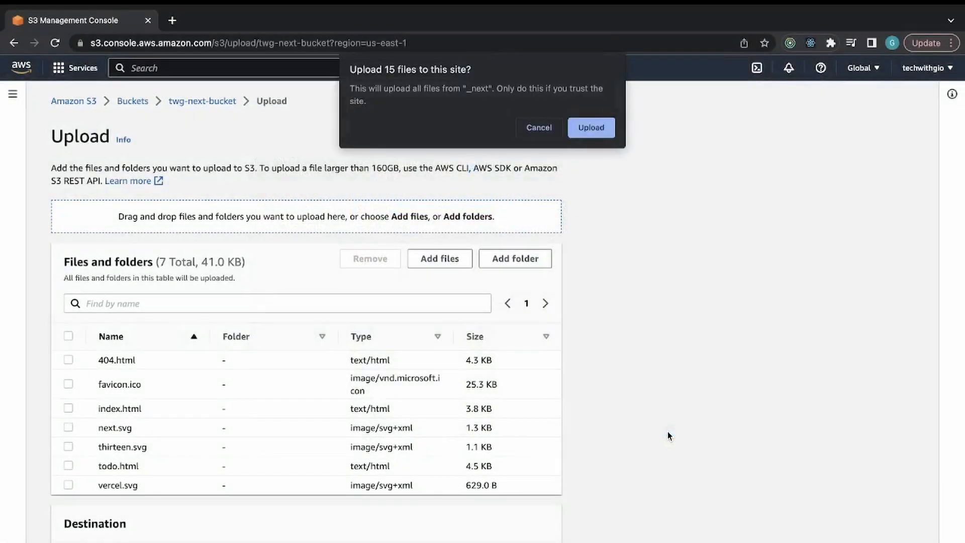
left_click(603, 131)
Check the list of files and folders, upload them to twg-next-bucket, and close the upload status page.
scroll(475, 377, "down", 6)
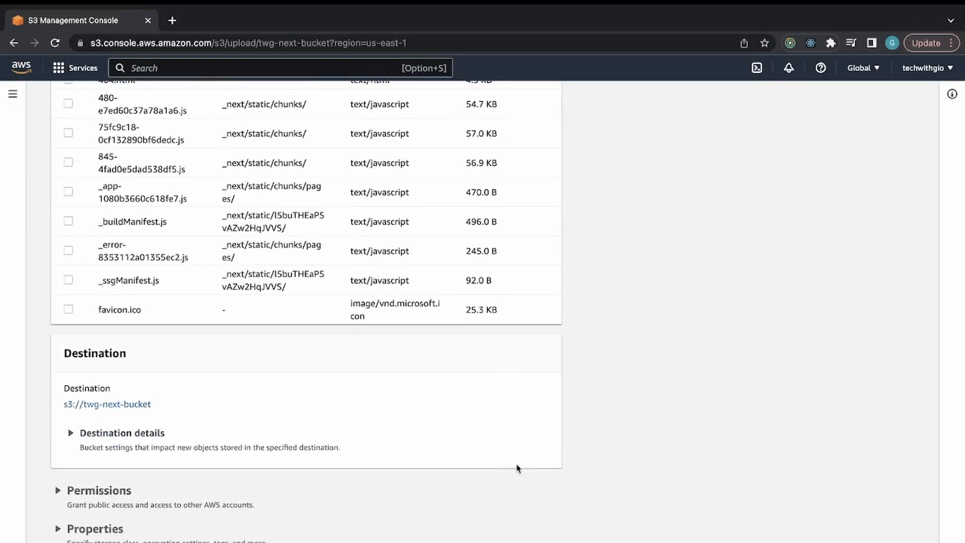
scroll(350, 388, "up", 5)
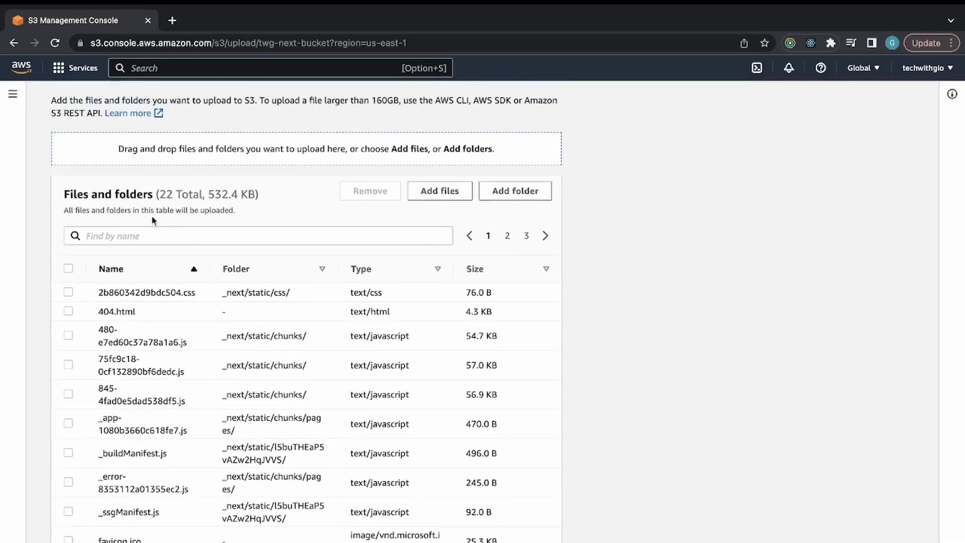
scroll(444, 344, "down", 3)
scroll(445, 345, "down", 2)
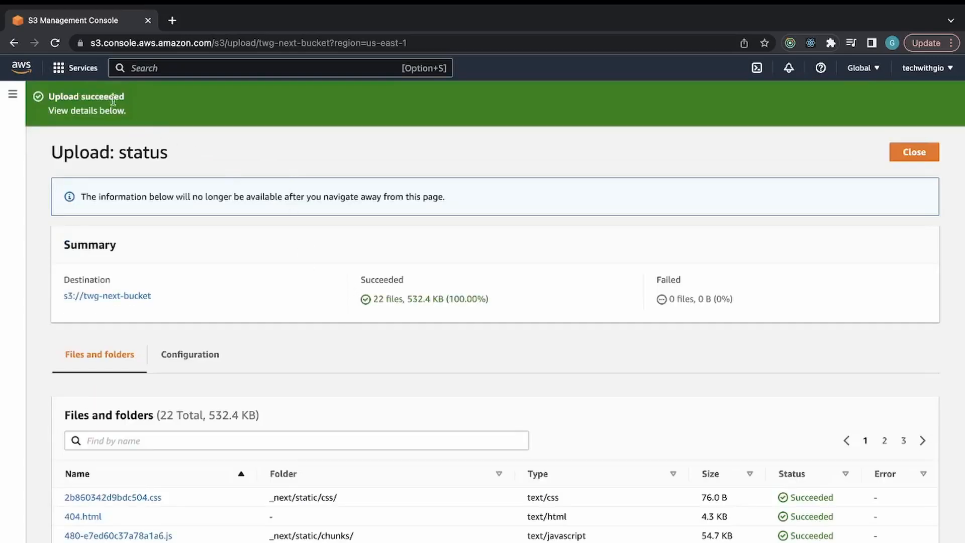
left_click(904, 152)
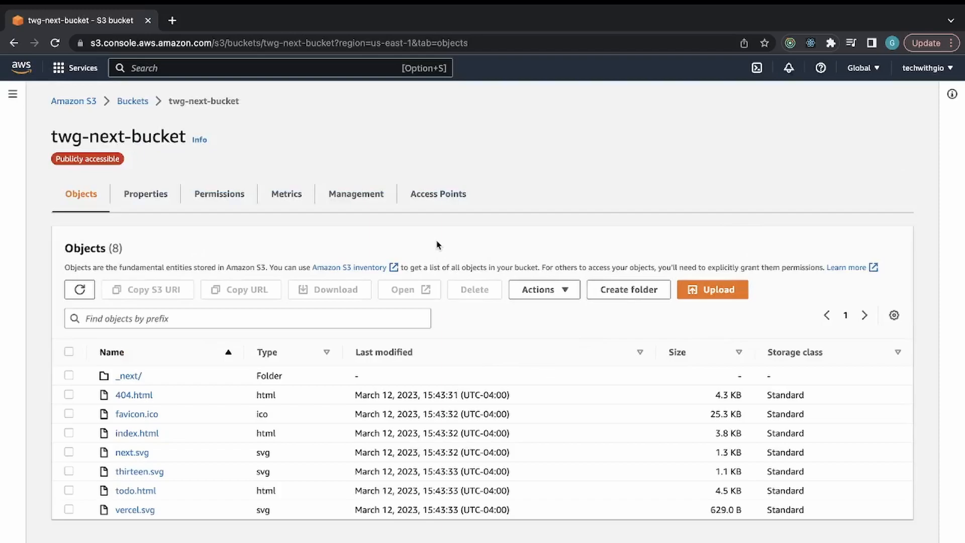
Open the bucket website endpoint given in the static website hosting properties of twg-next-bucket.
left_click(146, 202)
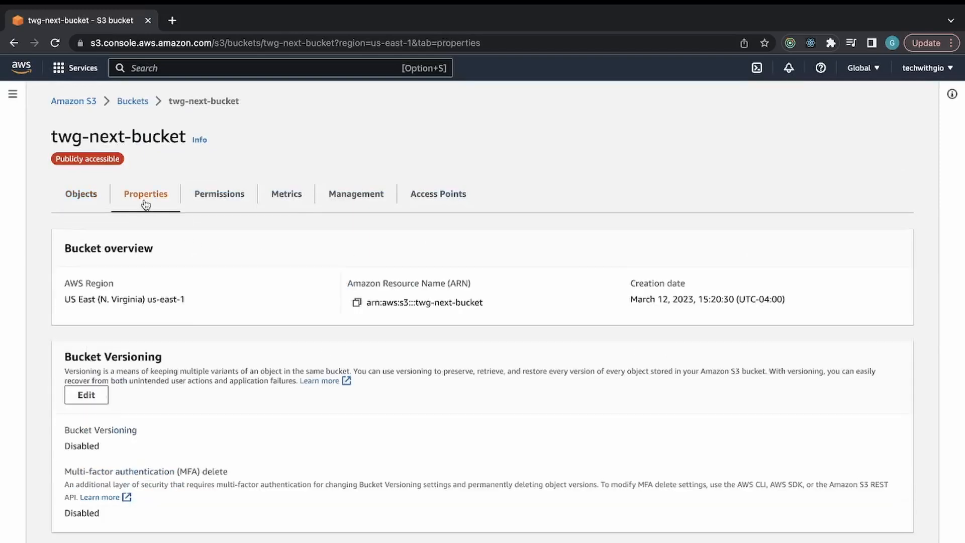
scroll(269, 370, "down", 20)
scroll(268, 372, "down", 5)
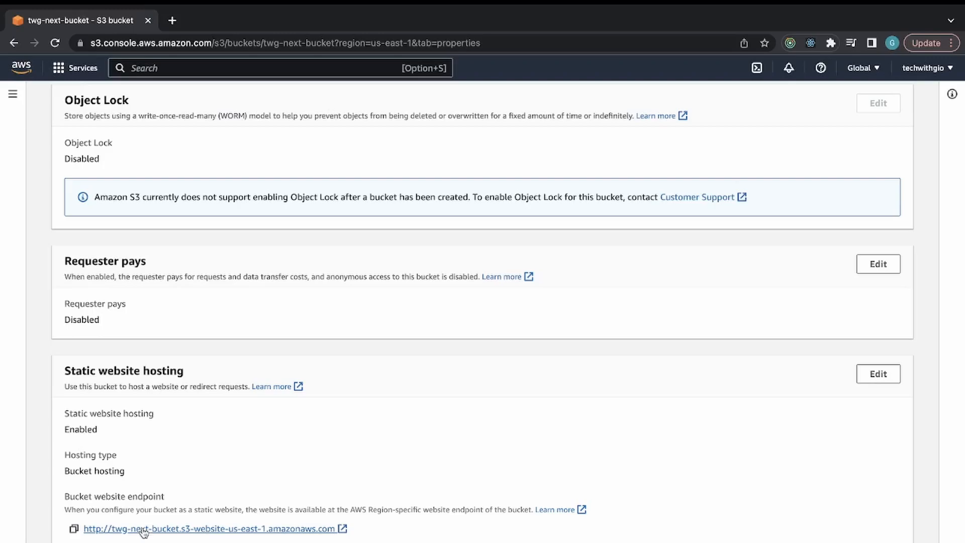
left_click(145, 530)
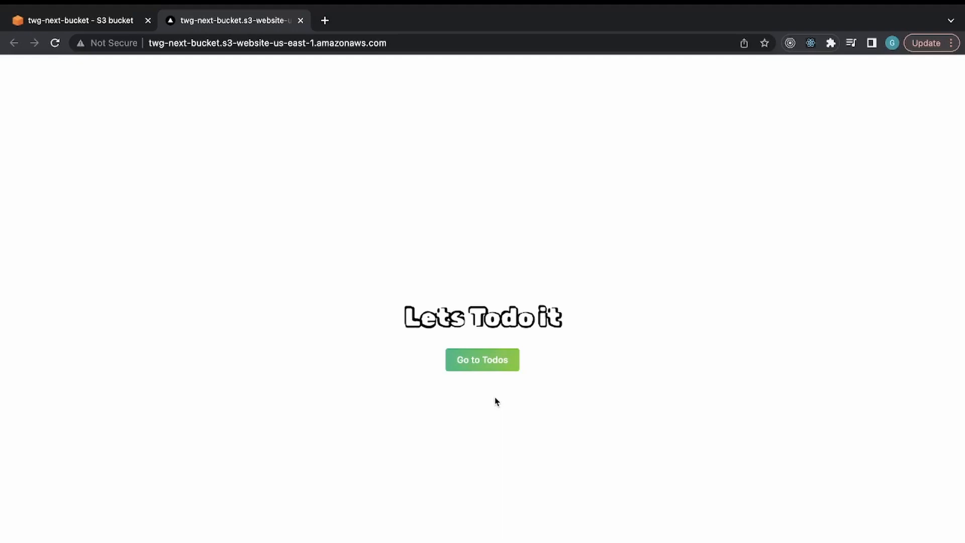
Test the deployed site by going to the todos page, opening the Add Todo dialog, and closing it without adding anything.
left_click(461, 368)
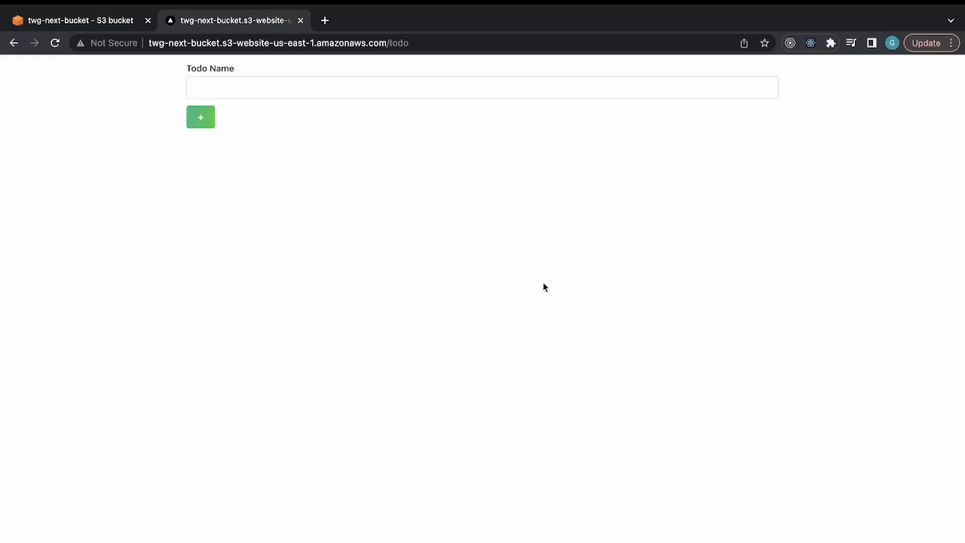
left_click(207, 117)
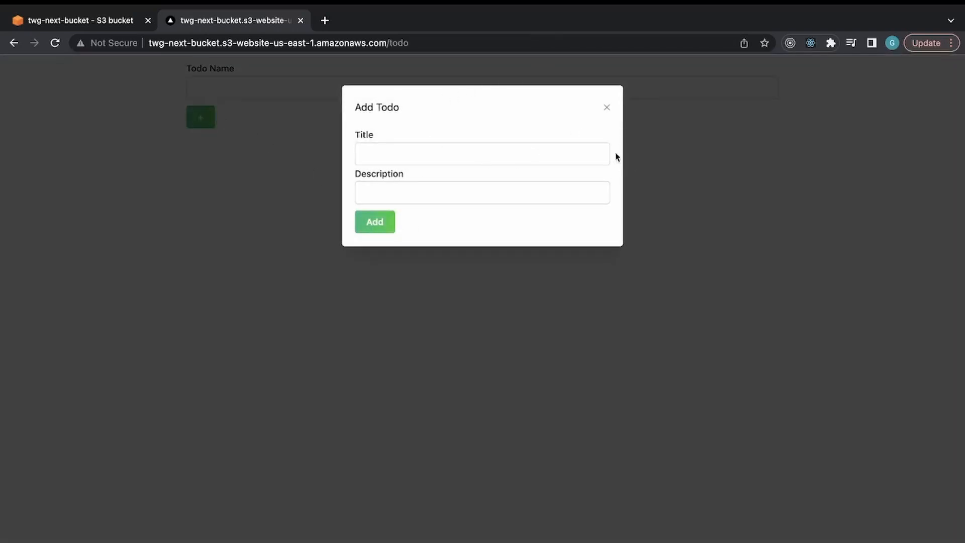
left_click(607, 108)
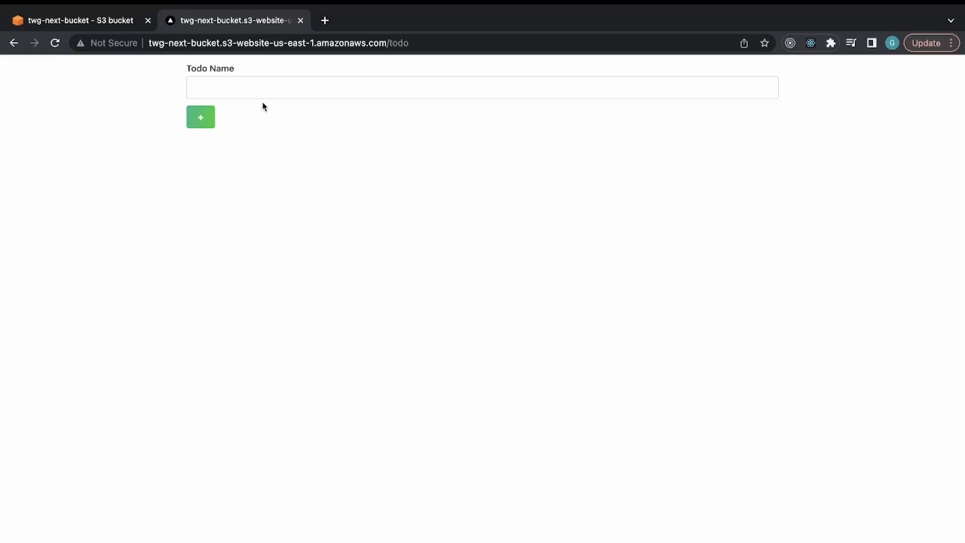
Remove the /todo path from the website address and load the site's root page.
left_click_drag(387, 44, 193, 60)
left_click(385, 47)
double_click(399, 49)
left_click(401, 43)
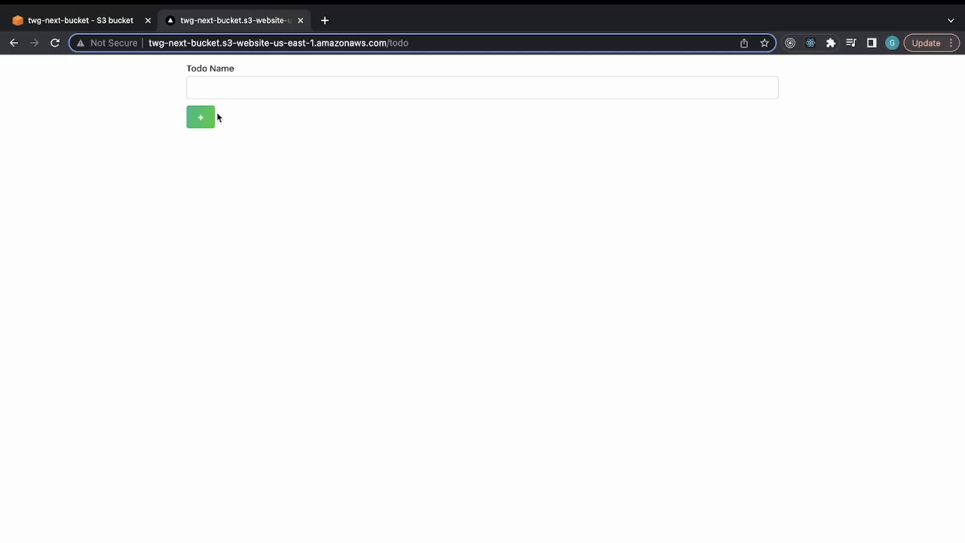
double_click(398, 42)
key("BackSpace")
key("BackSpace")
key("Return")
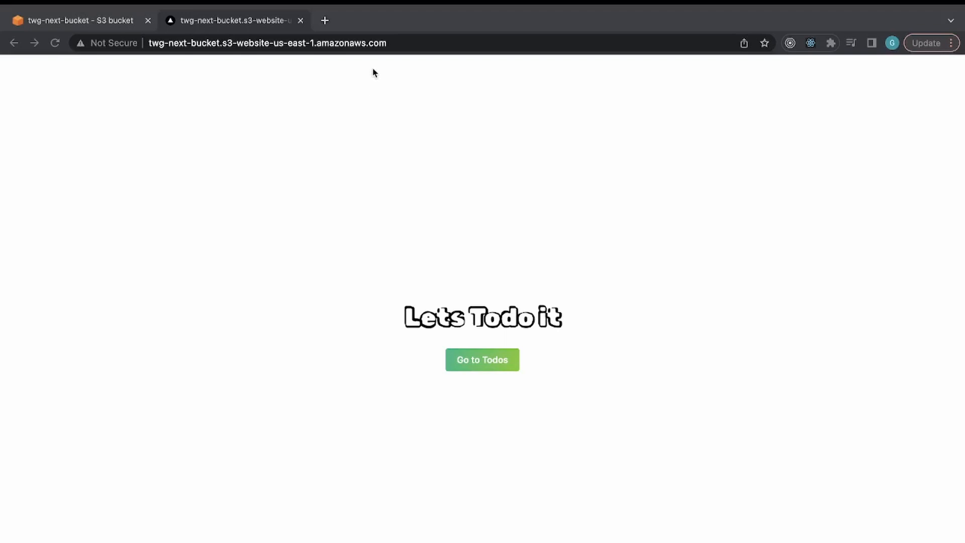
double_click(347, 43)
double_click(276, 44)
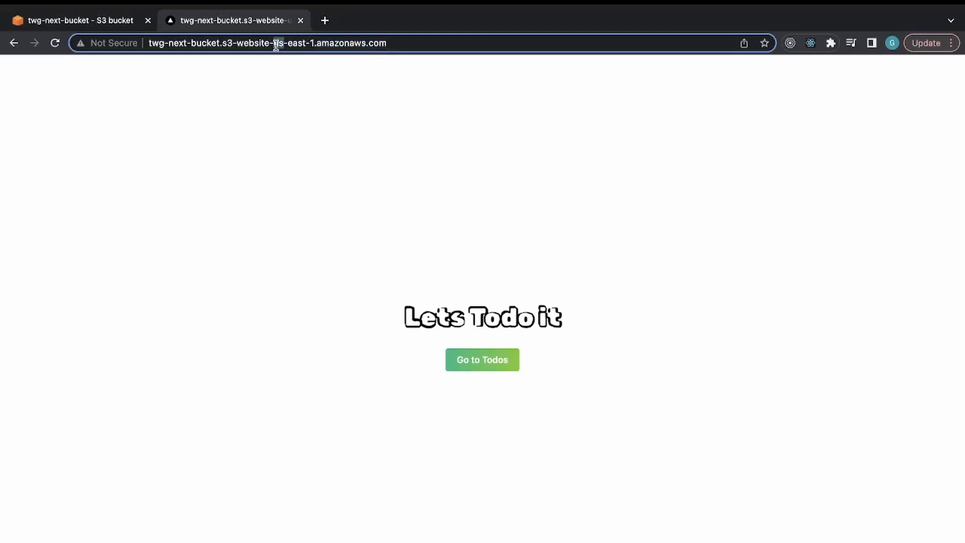